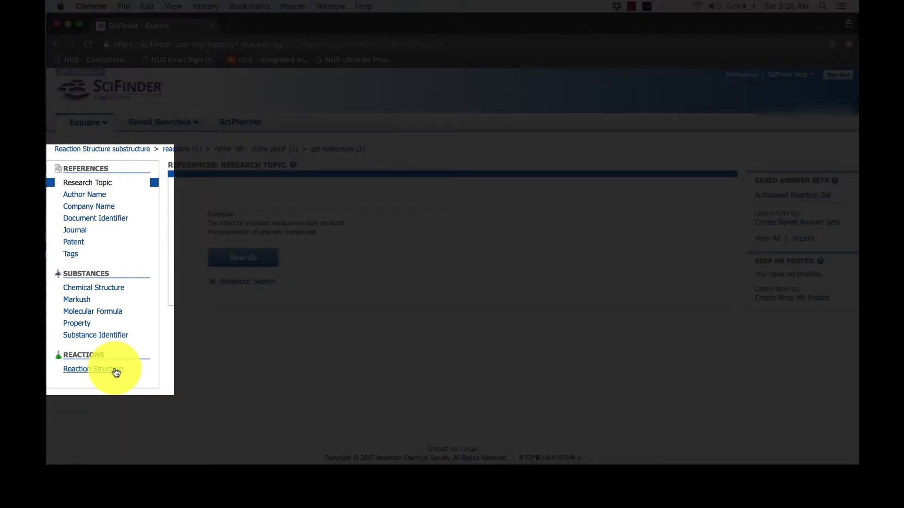
- Open the reaction structure editor and place a benzene ring on the canvas
{"action": "left_click", "coordinate": [116, 372]}
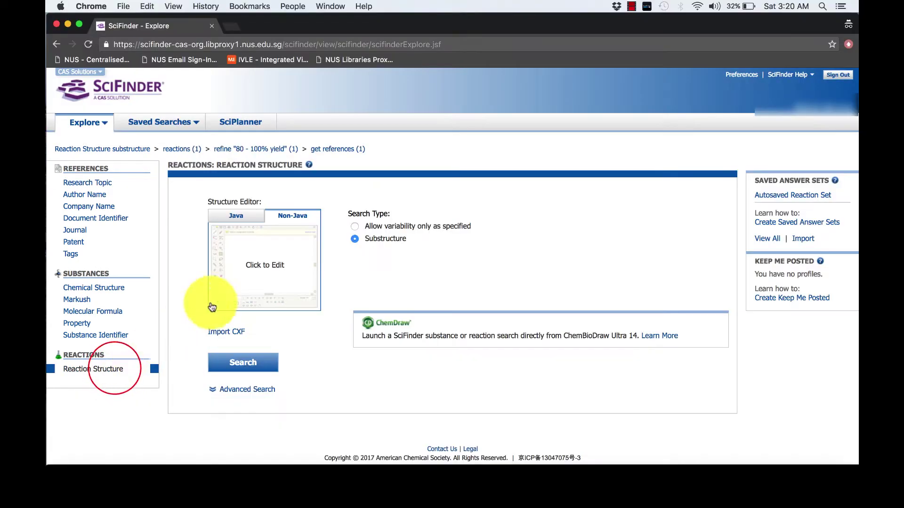
{"action": "left_click", "coordinate": [263, 266]}
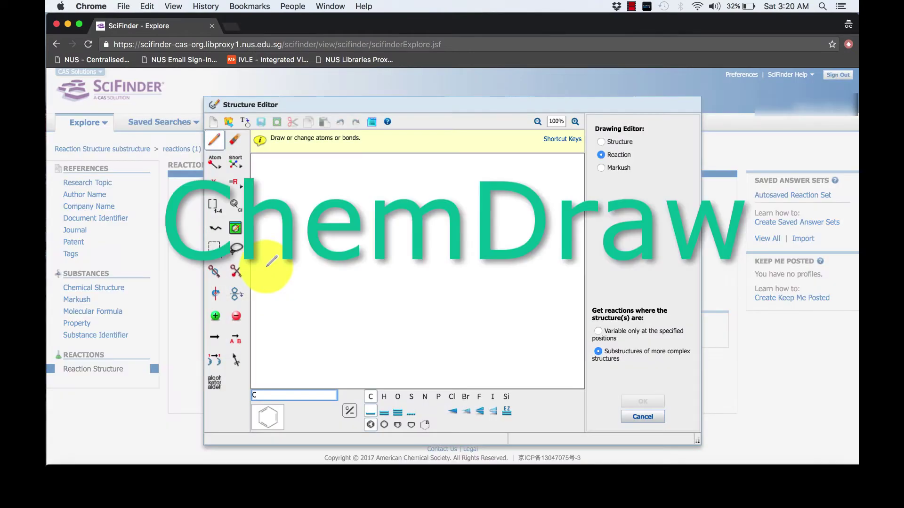
{"action": "left_click", "coordinate": [370, 424]}
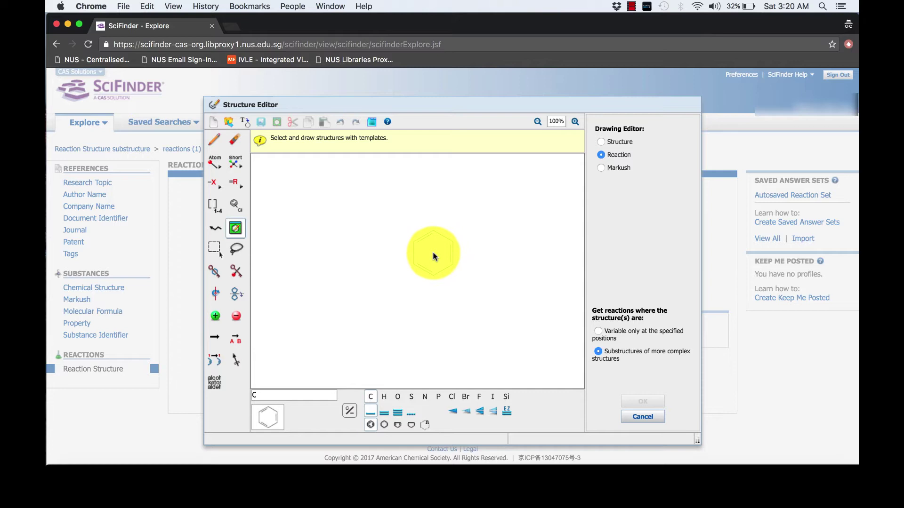
{"action": "left_click", "coordinate": [432, 254]}
- Attach a six-carbon chain to the ring, with a double bond next to the ring
{"action": "left_click", "coordinate": [371, 411]}
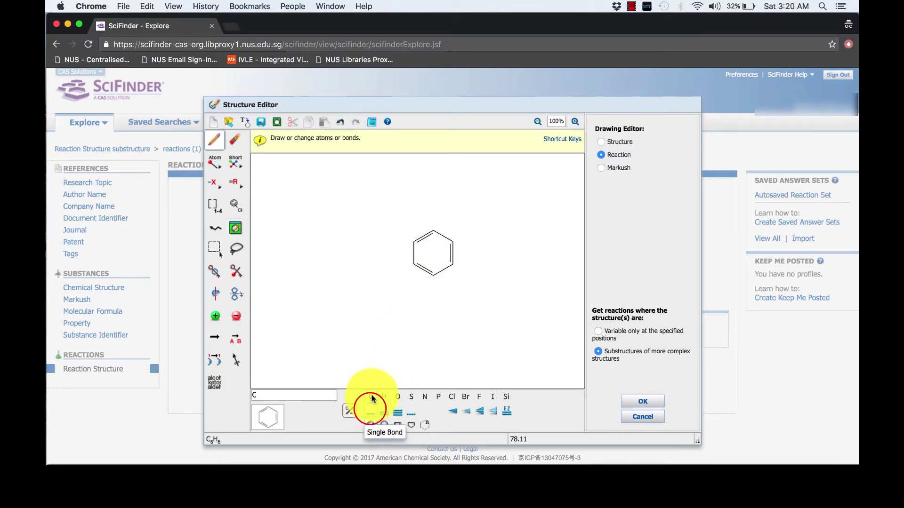
{"action": "left_click", "coordinate": [452, 240]}
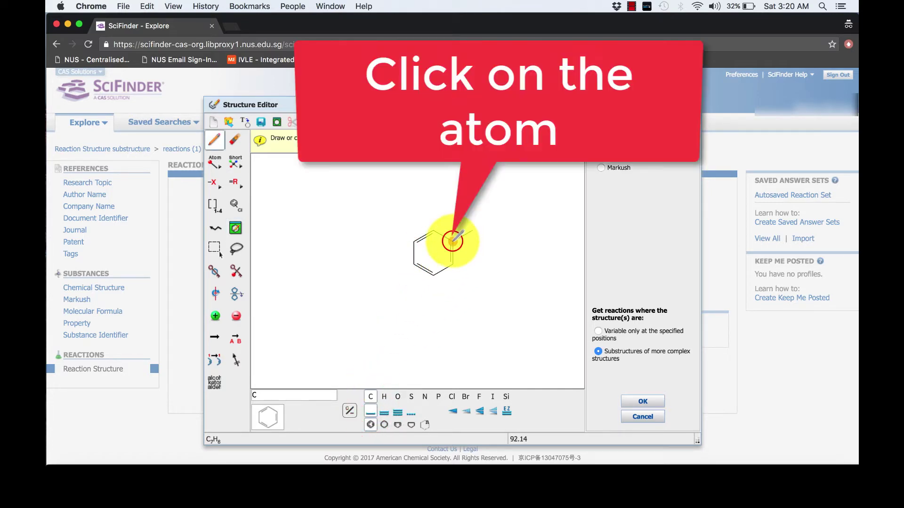
{"action": "left_click", "coordinate": [472, 230]}
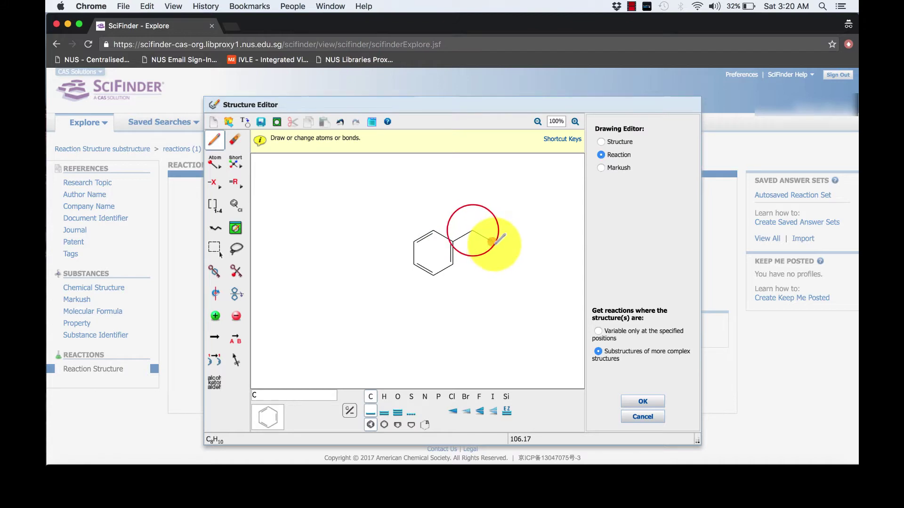
{"action": "left_click", "coordinate": [492, 241]}
{"action": "left_click", "coordinate": [512, 231]}
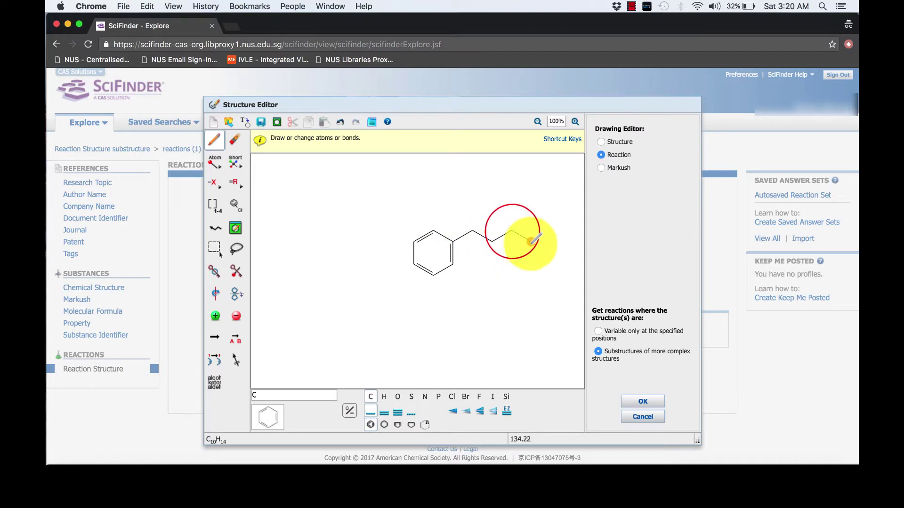
{"action": "left_click", "coordinate": [532, 241]}
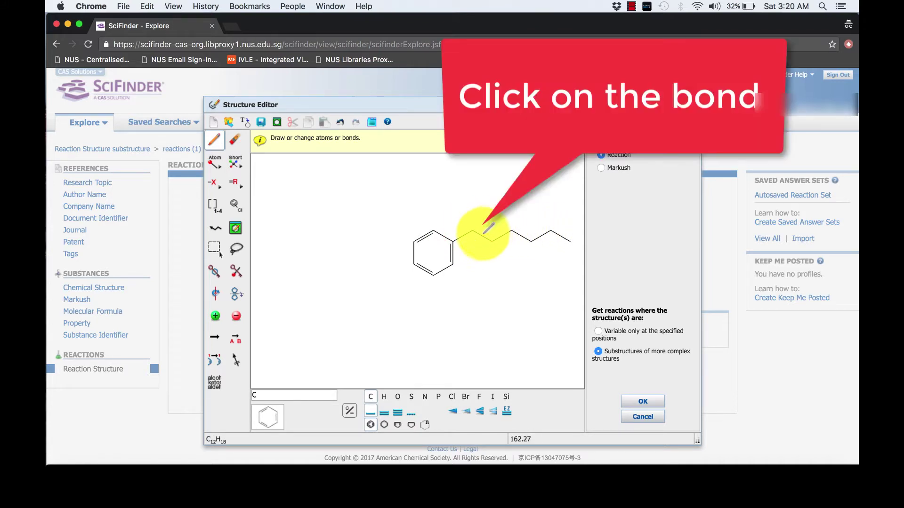
{"action": "left_click", "coordinate": [487, 232]}
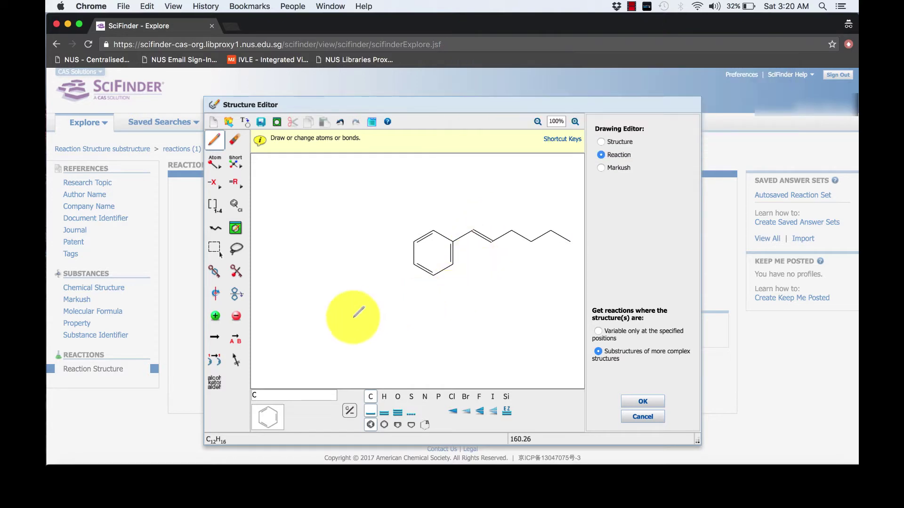
- Place a reaction arrow to the left of the 1-hexenylbenzene product
{"action": "left_click", "coordinate": [218, 337]}
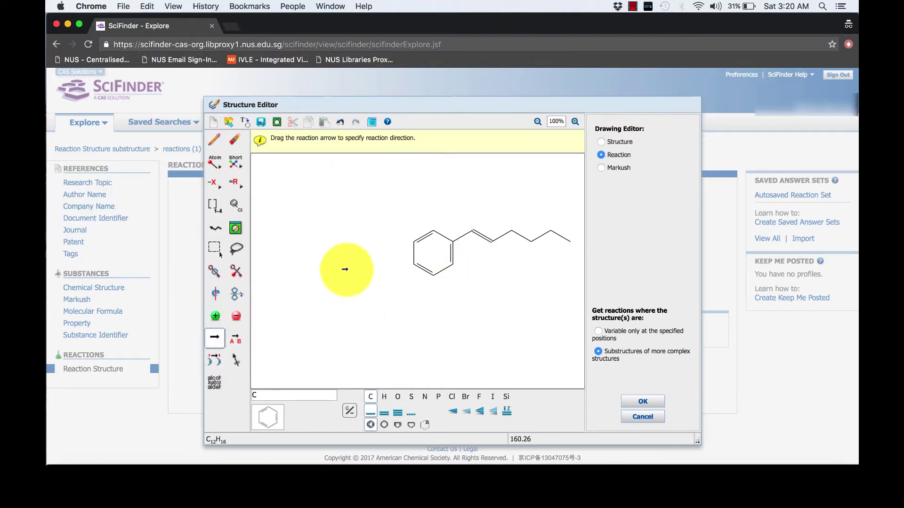
{"action": "left_click", "coordinate": [366, 256]}
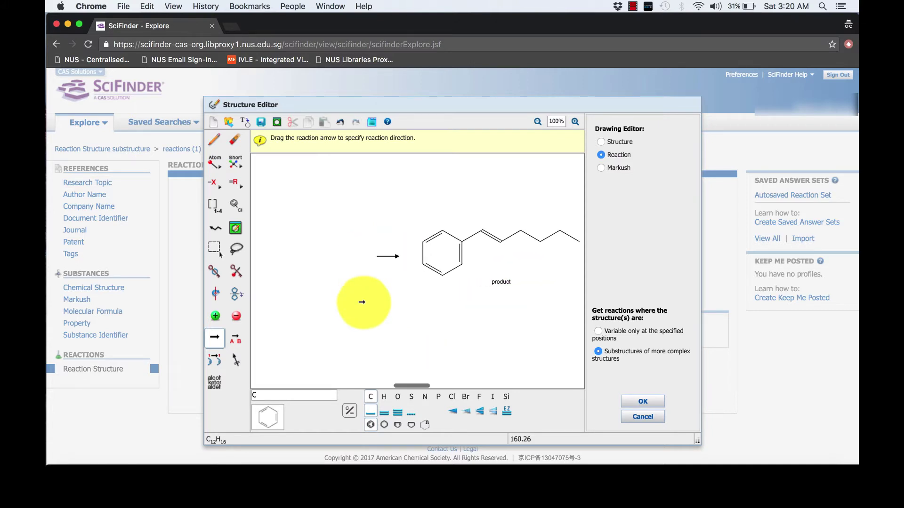
{"action": "scroll", "coordinate": [361, 302], "scroll_direction": "left", "scroll_amount": 5}
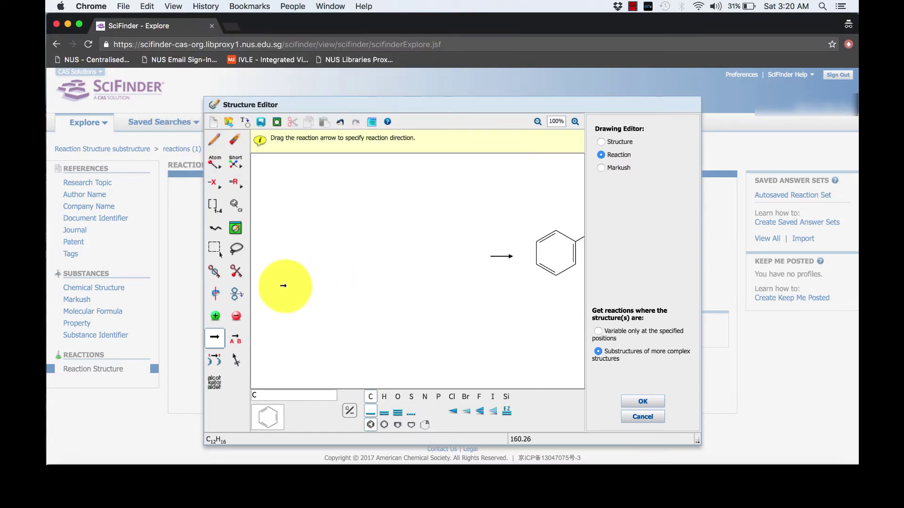
- Draw a bromobenzene reactant by placing a benzene ring and attaching Br
{"action": "left_click", "coordinate": [371, 425]}
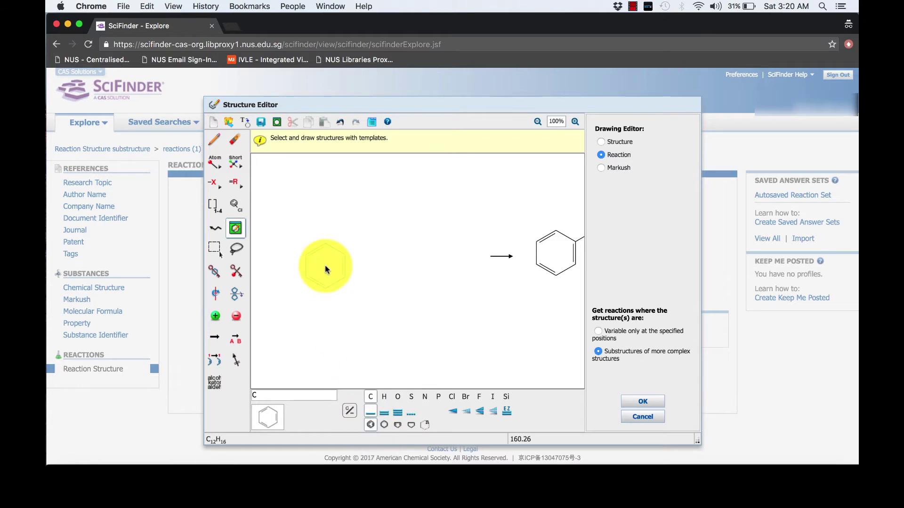
{"action": "left_click", "coordinate": [300, 230]}
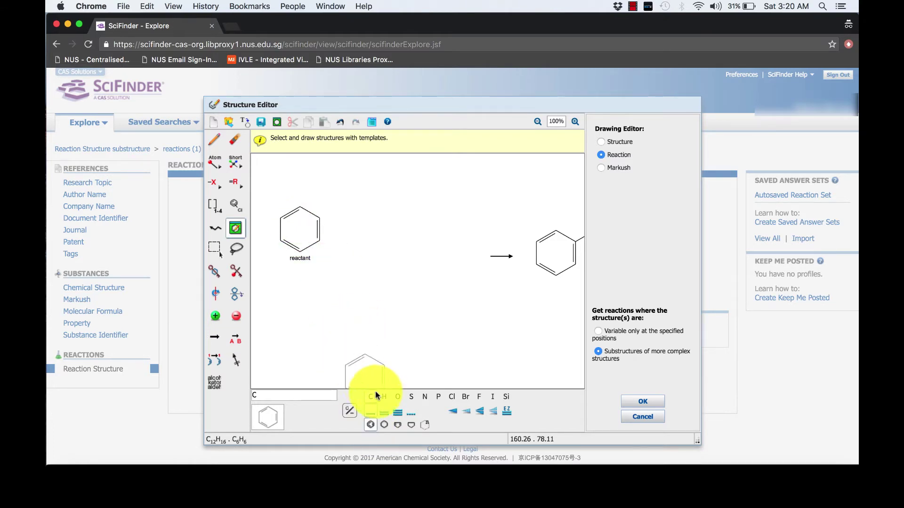
{"action": "left_click", "coordinate": [371, 410]}
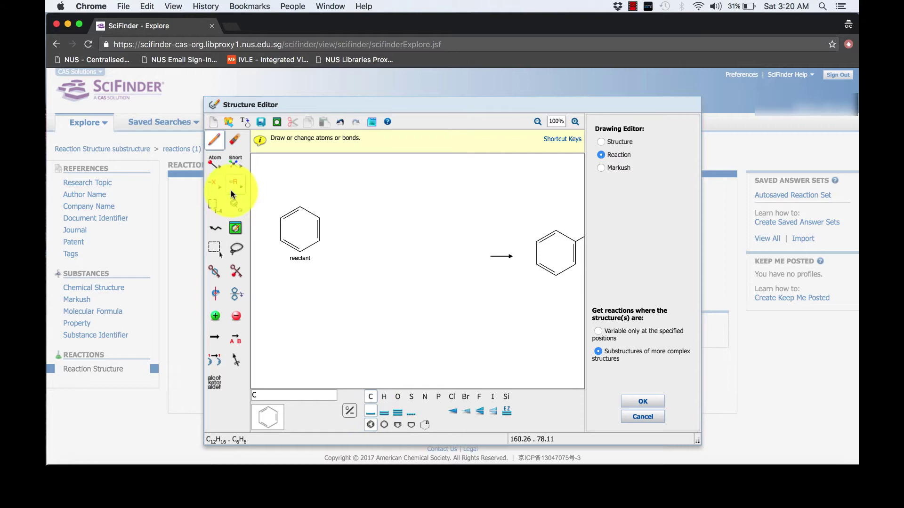
{"action": "left_click", "coordinate": [215, 166]}
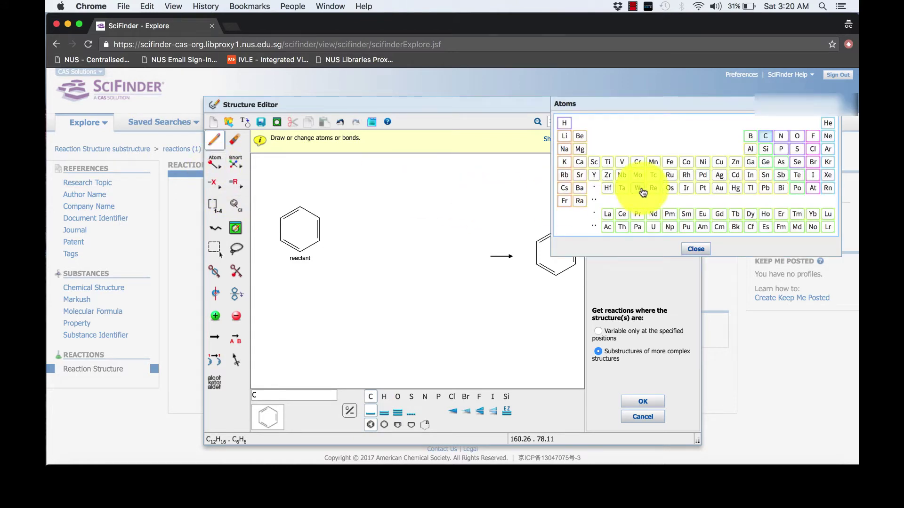
{"action": "left_click", "coordinate": [812, 162]}
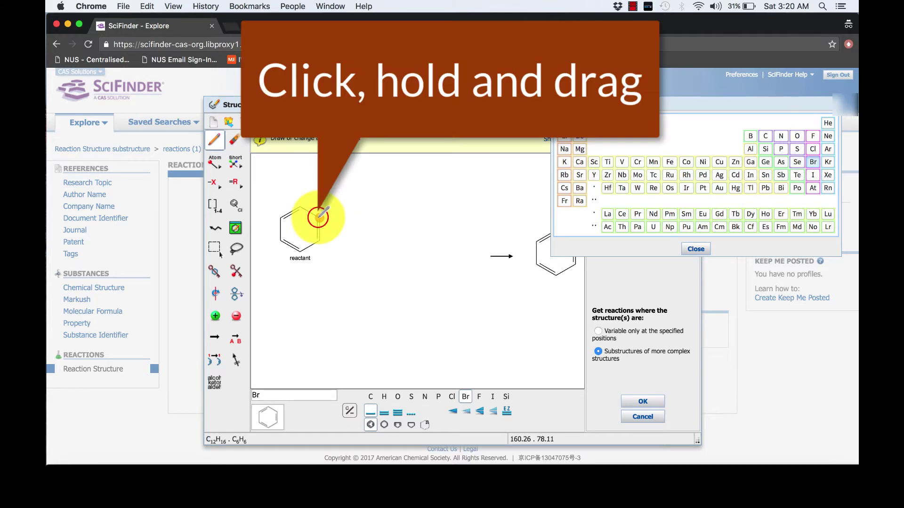
{"action": "left_click_drag", "start_coordinate": [319, 216], "coordinate": [339, 207]}
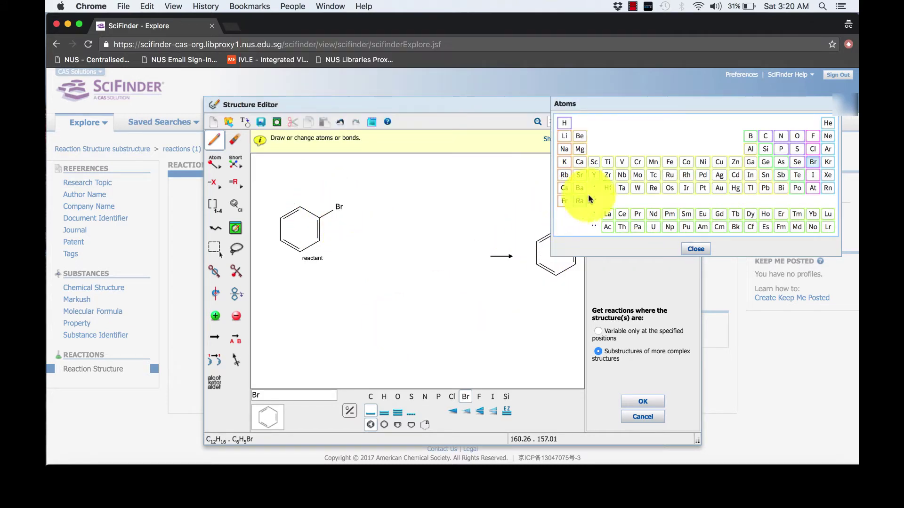
- Draw a B(OH)2 group as a second reactant: boron bonded to two OH oxygens
{"action": "left_click", "coordinate": [749, 140]}
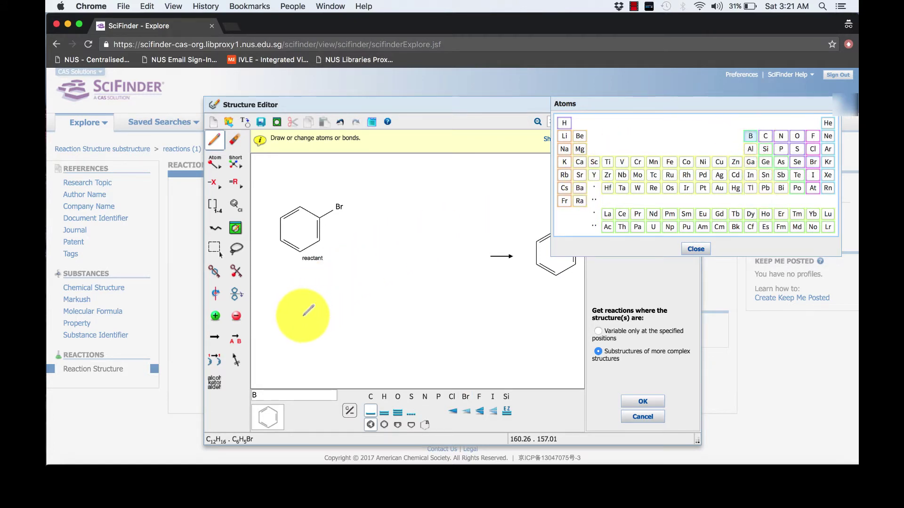
{"action": "left_click", "coordinate": [304, 316]}
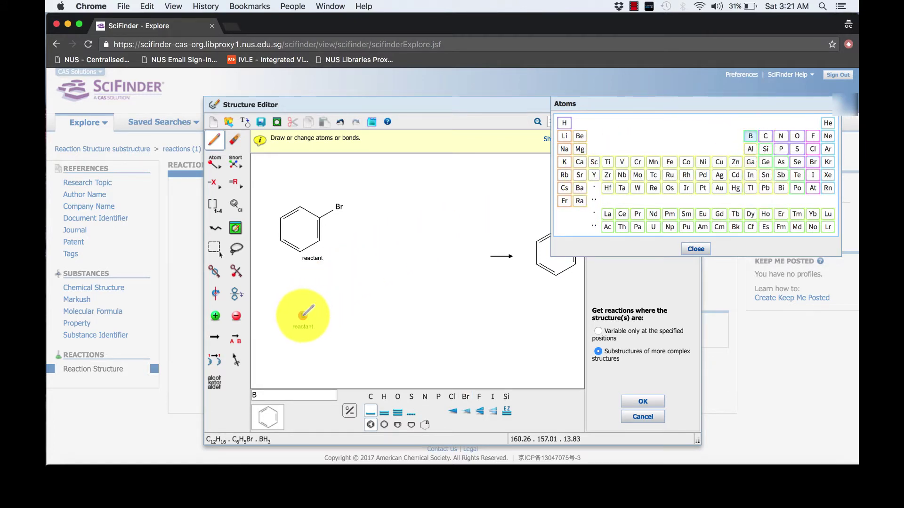
{"action": "left_click", "coordinate": [397, 397]}
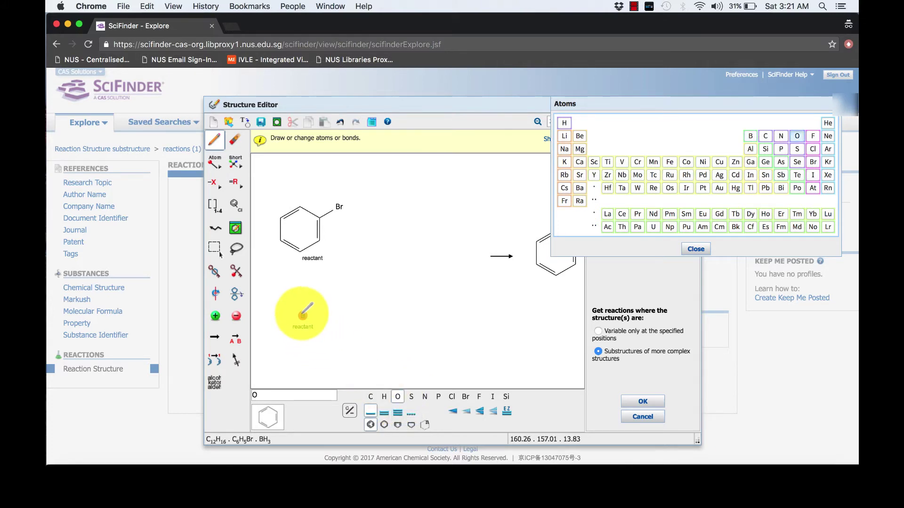
{"action": "left_click_drag", "start_coordinate": [304, 316], "coordinate": [288, 301]}
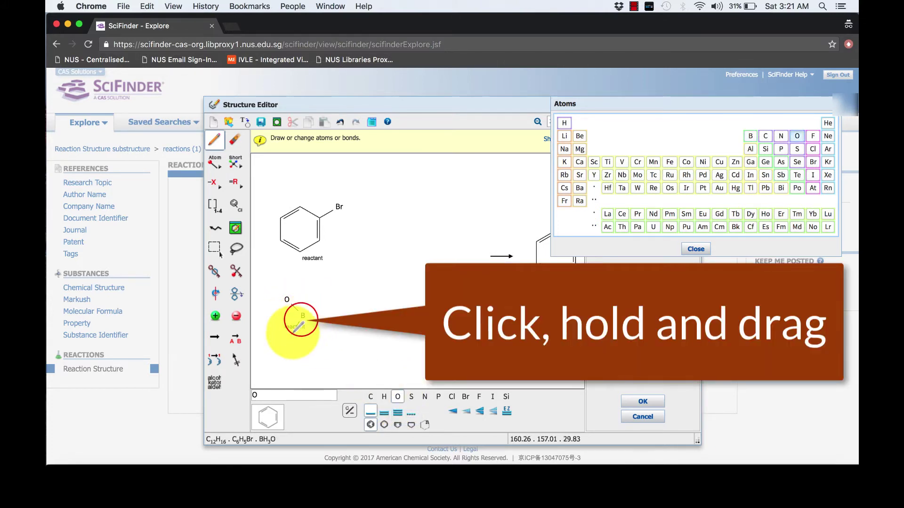
{"action": "left_click_drag", "start_coordinate": [292, 332], "coordinate": [291, 335]}
{"action": "left_click", "coordinate": [384, 396]}
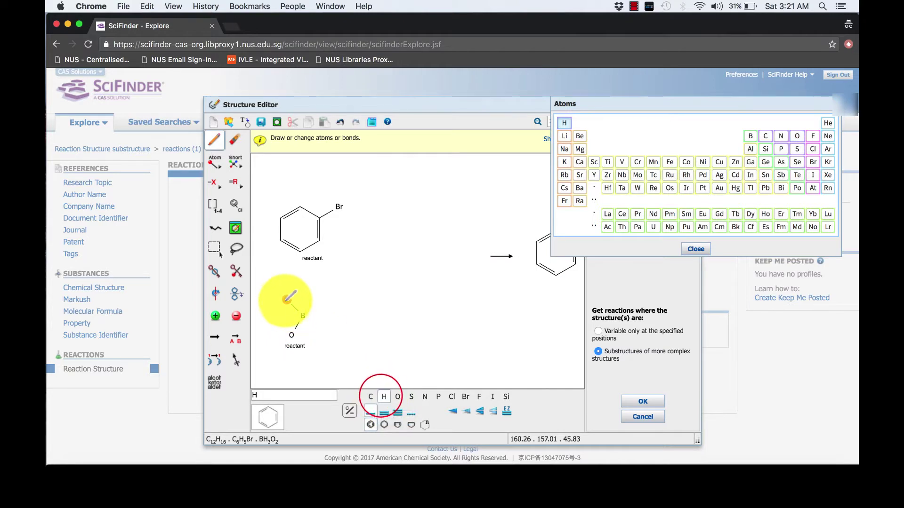
{"action": "left_click_drag", "start_coordinate": [286, 299], "coordinate": [264, 299]}
{"action": "left_click", "coordinate": [291, 336]}
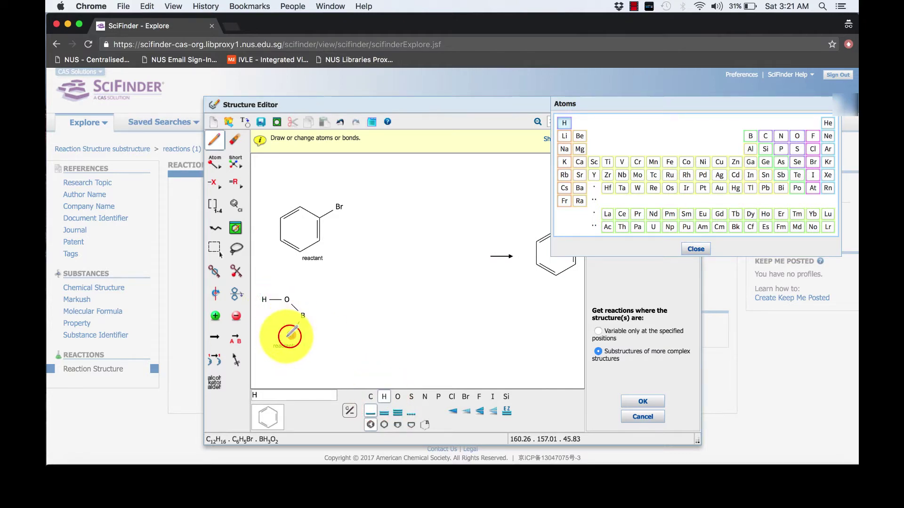
{"action": "left_click_drag", "start_coordinate": [291, 335], "coordinate": [322, 304]}
- Add a six-carbon chain to the boron and make its first C–C bond double
{"action": "left_click", "coordinate": [371, 396]}
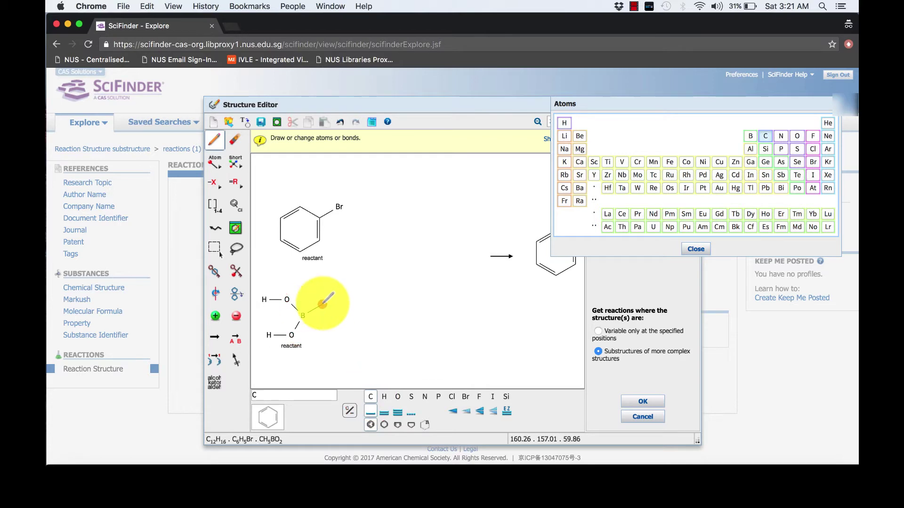
{"action": "left_click", "coordinate": [322, 304]}
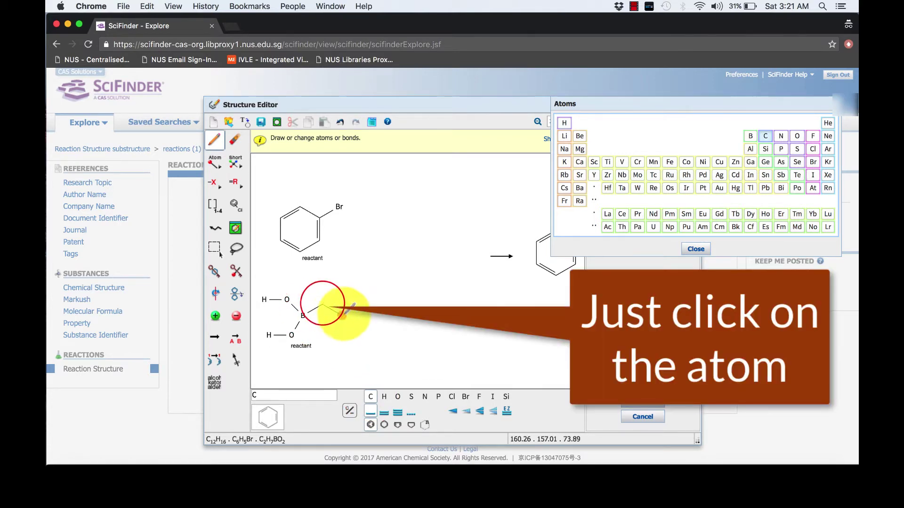
{"action": "left_click", "coordinate": [341, 314]}
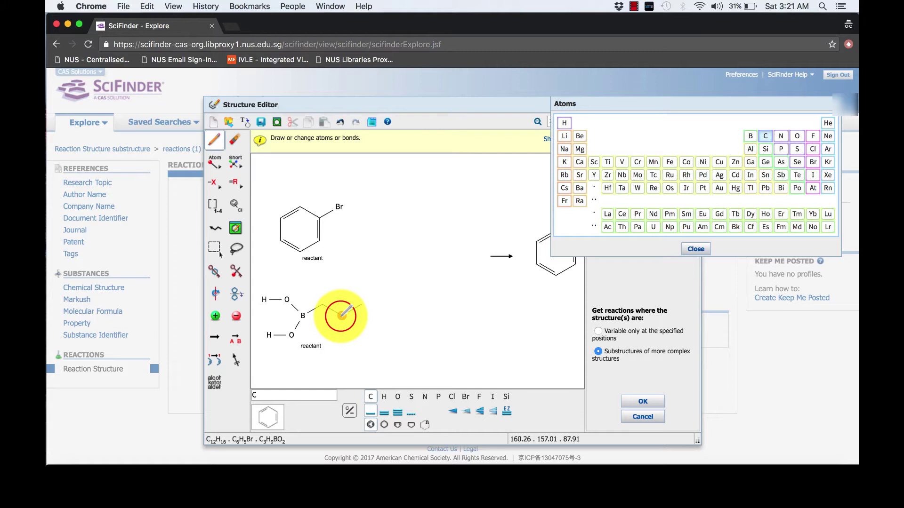
{"action": "left_click", "coordinate": [360, 304]}
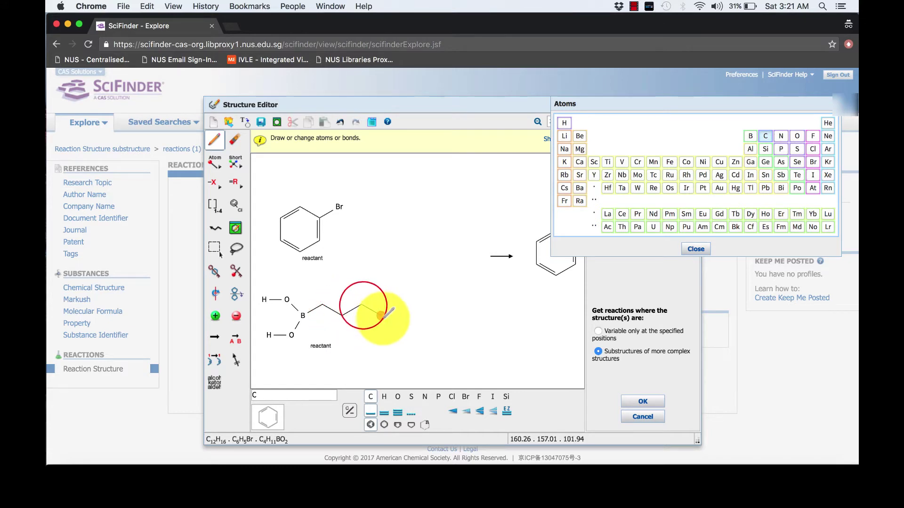
{"action": "left_click", "coordinate": [379, 315]}
{"action": "left_click", "coordinate": [399, 305]}
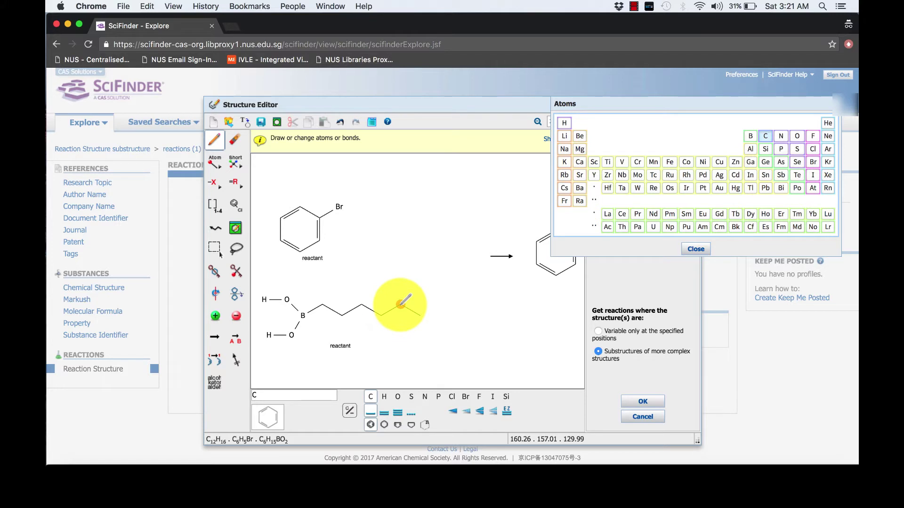
{"action": "left_click", "coordinate": [330, 309]}
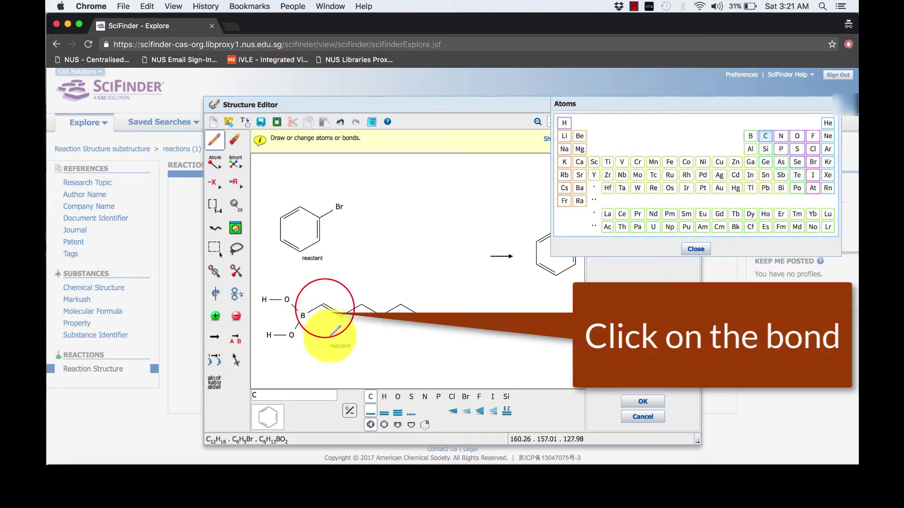
- Block substitution on every product chain carbon and its ring carbon, then accept the query
{"action": "scroll", "coordinate": [369, 347], "scroll_direction": "right", "scroll_amount": 3}
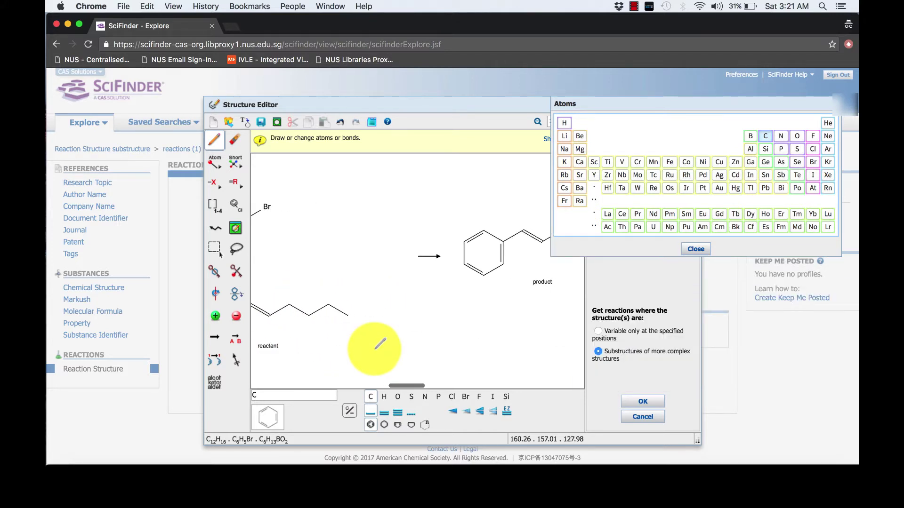
{"action": "scroll", "coordinate": [376, 345], "scroll_direction": "right", "scroll_amount": 2}
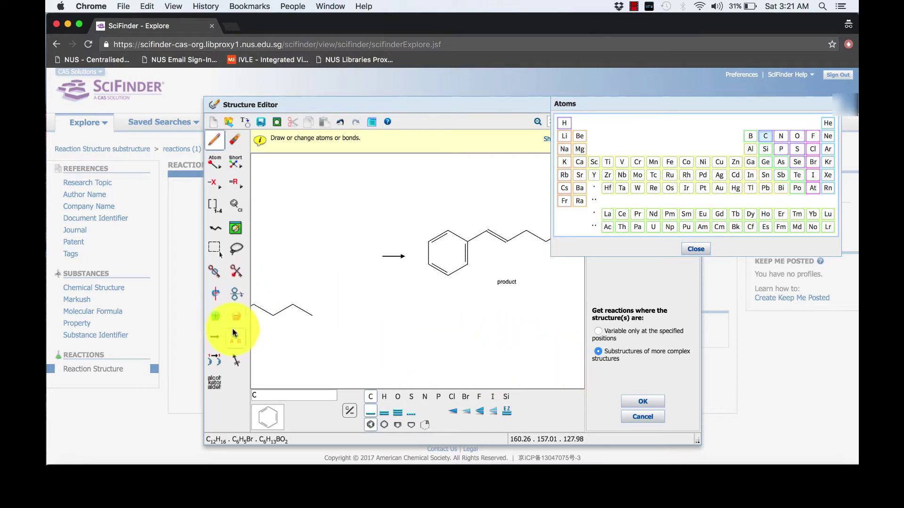
{"action": "left_click", "coordinate": [235, 272]}
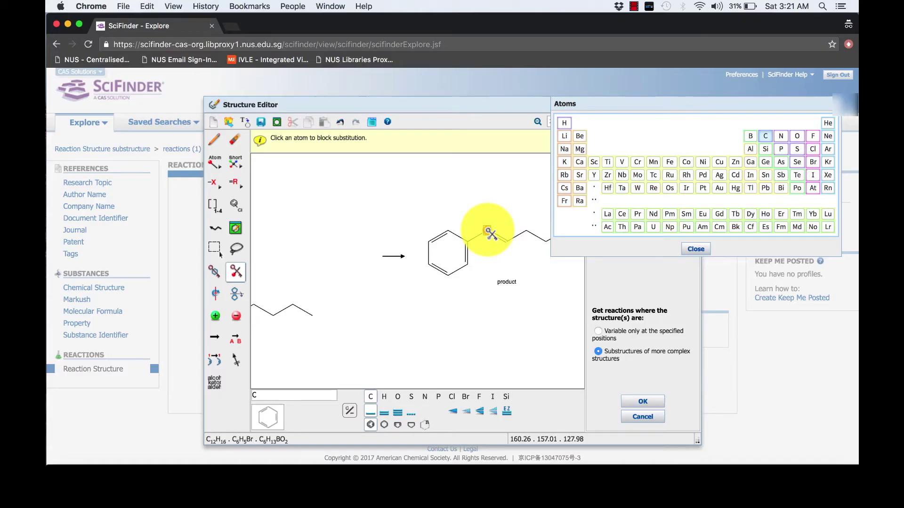
{"action": "left_click", "coordinate": [489, 231]}
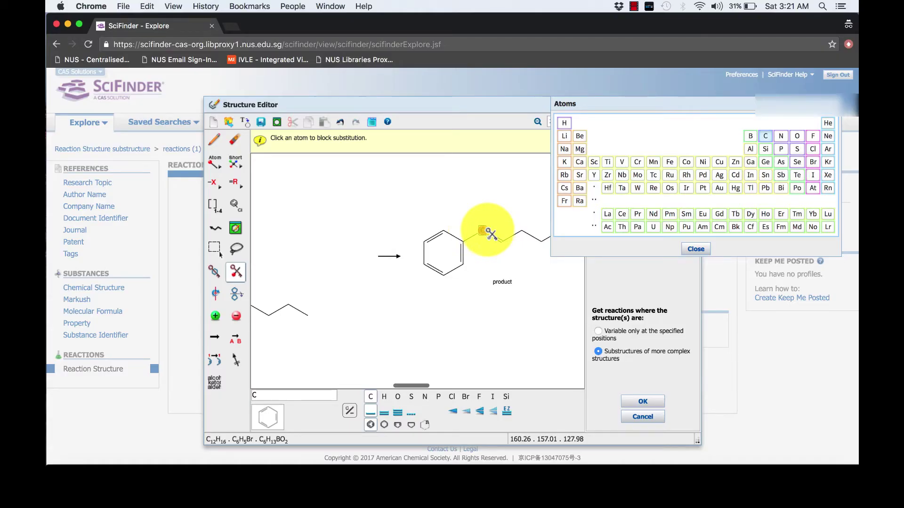
{"action": "left_click", "coordinate": [694, 248]}
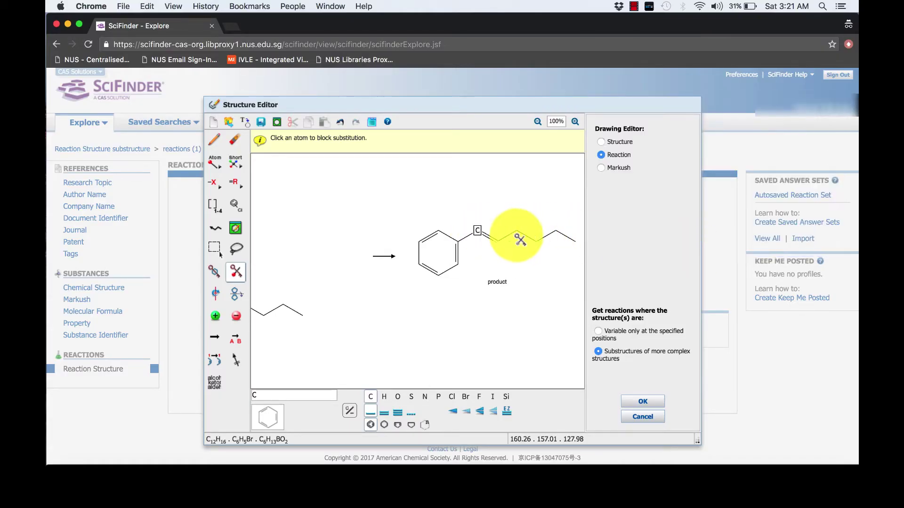
{"action": "left_click", "coordinate": [497, 242]}
{"action": "left_click", "coordinate": [516, 230]}
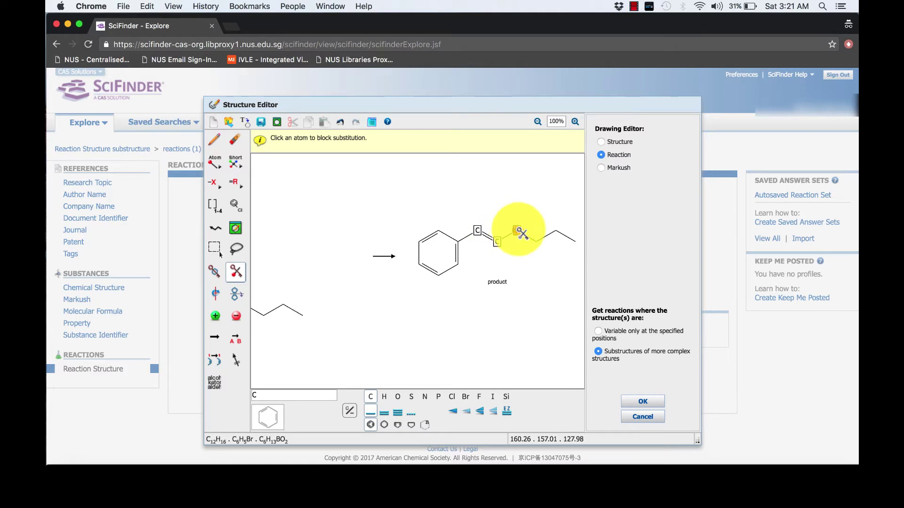
{"action": "left_click", "coordinate": [535, 242]}
{"action": "left_click", "coordinate": [556, 231]}
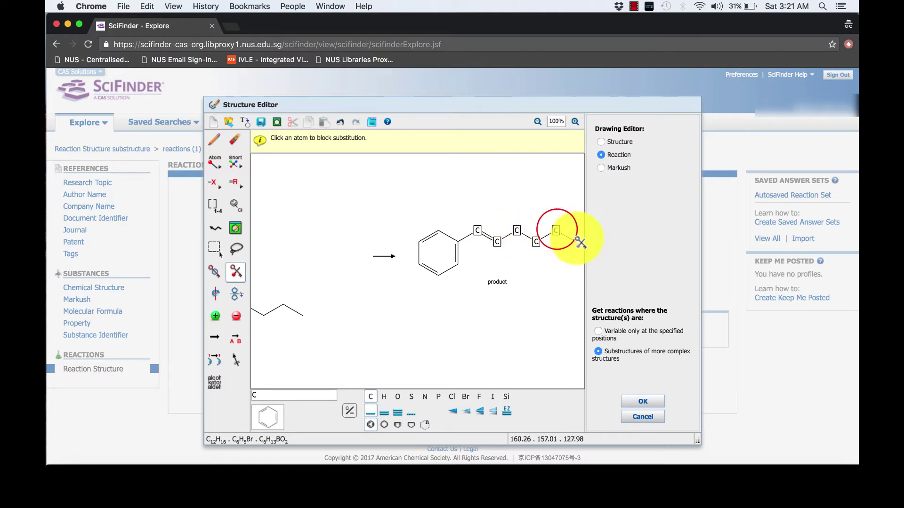
{"action": "left_click", "coordinate": [575, 241]}
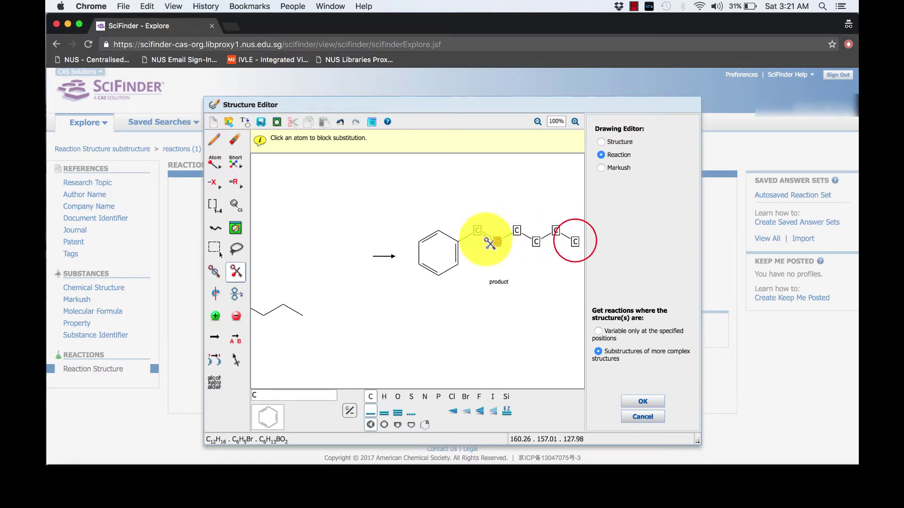
{"action": "left_click", "coordinate": [459, 242]}
{"action": "left_click", "coordinate": [642, 402]}
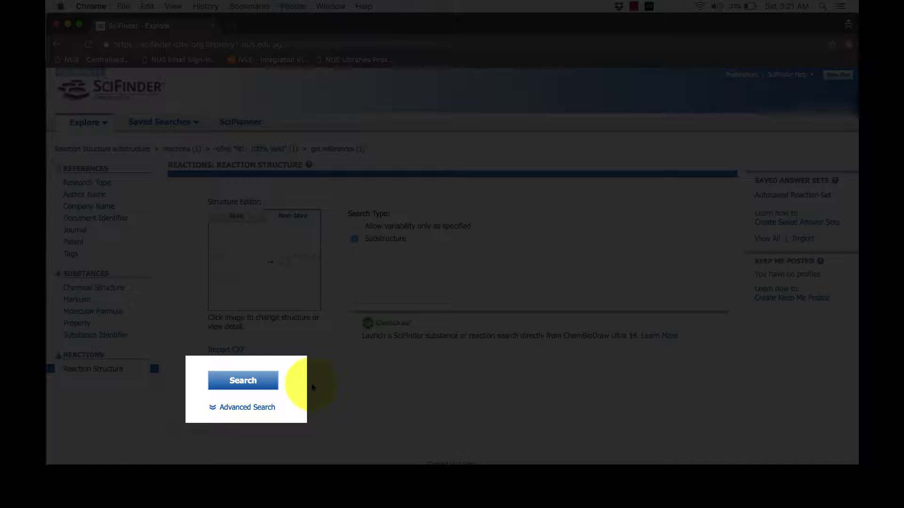
- Run the reaction structure search and group the hits by Document
{"action": "left_click", "coordinate": [270, 386]}
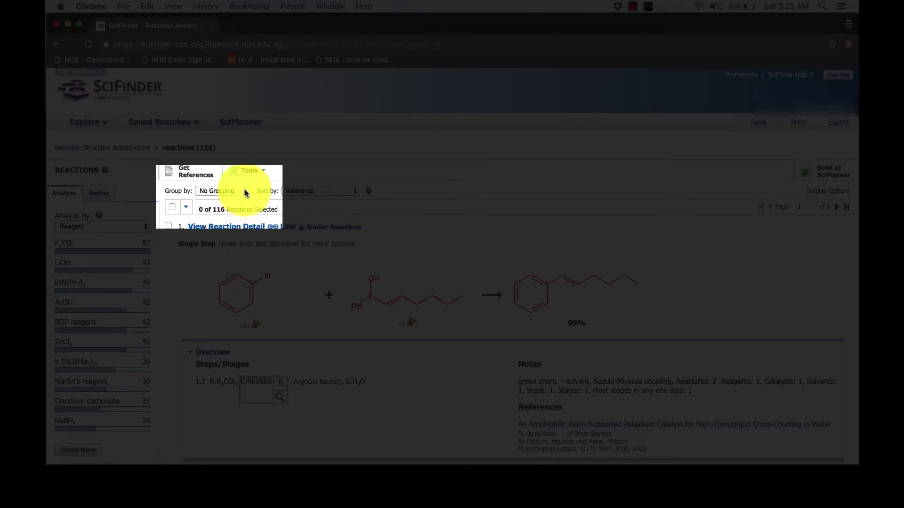
{"action": "left_click", "coordinate": [244, 193]}
{"action": "left_click", "coordinate": [241, 198]}
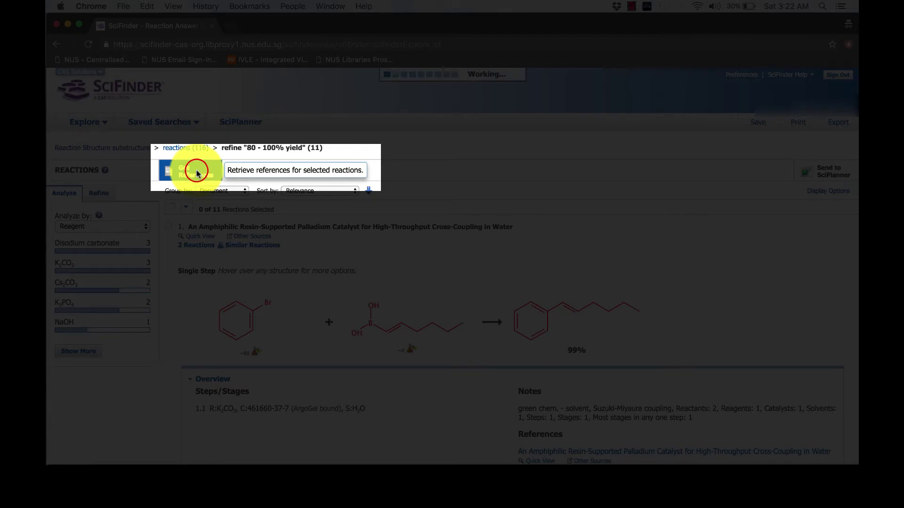
- Get references for the 11 high-yield reactions, sort by Citing References, and review them
{"action": "left_click", "coordinate": [197, 173]}
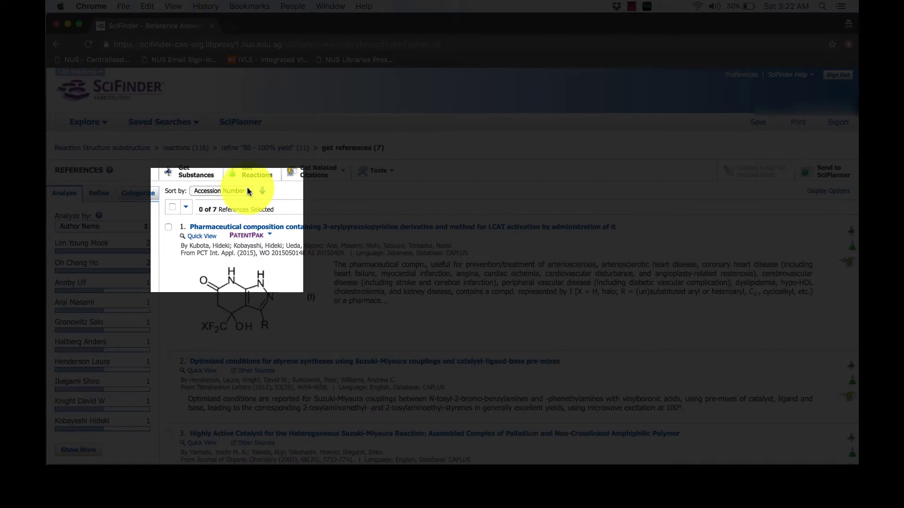
{"action": "left_click", "coordinate": [248, 191]}
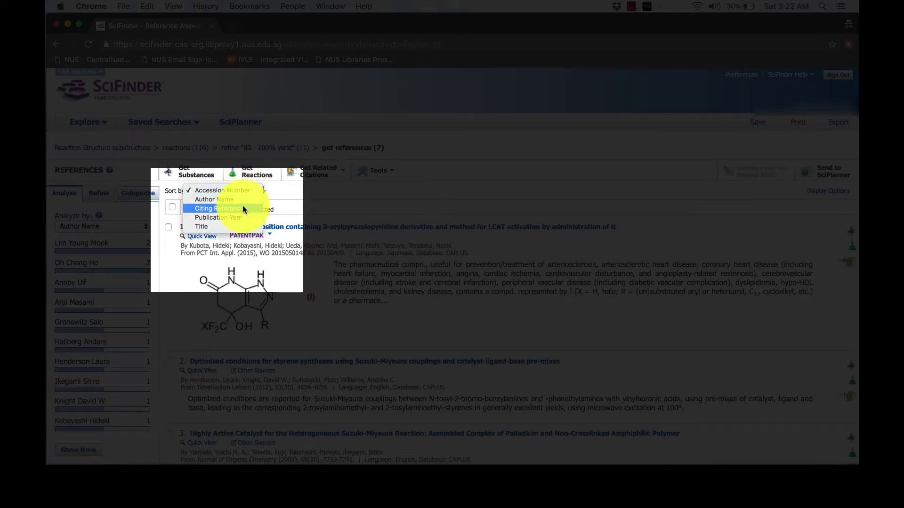
{"action": "left_click", "coordinate": [242, 208]}
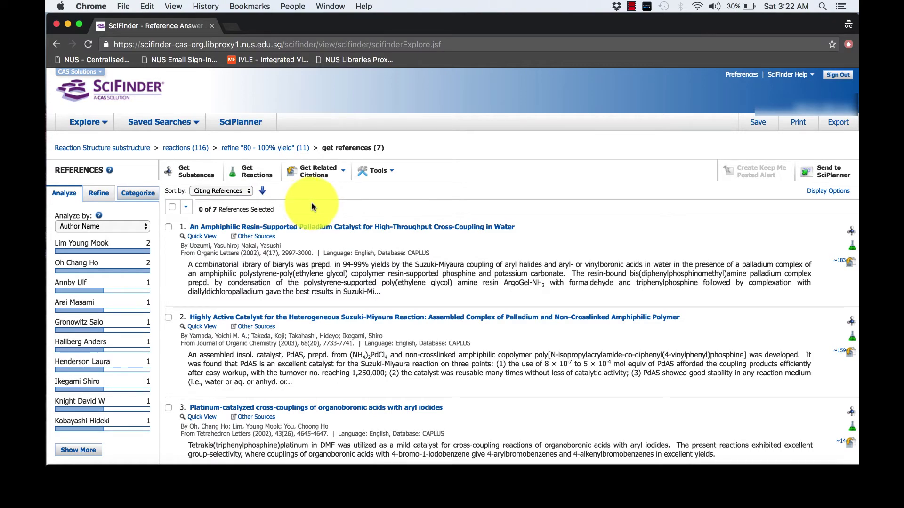
{"action": "scroll", "coordinate": [312, 206], "scroll_direction": "down", "scroll_amount": 3}
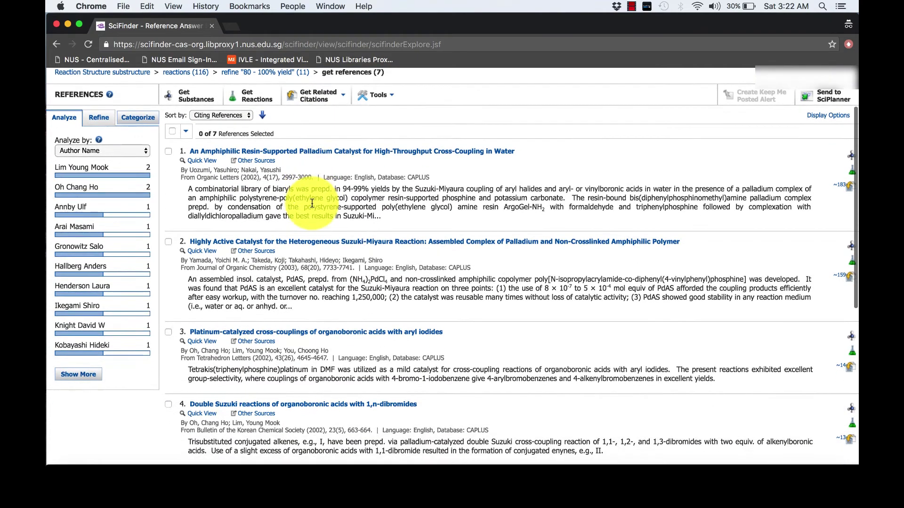
{"action": "scroll", "coordinate": [312, 203], "scroll_direction": "down", "scroll_amount": 3}
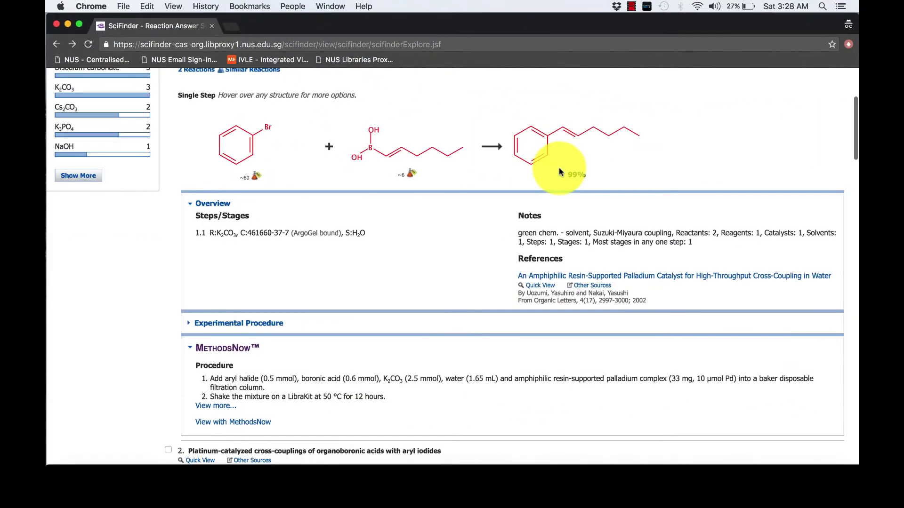
{"action": "scroll", "coordinate": [558, 168], "scroll_direction": "down", "scroll_amount": 3}
{"action": "scroll", "coordinate": [559, 168], "scroll_direction": "down", "scroll_amount": 2}
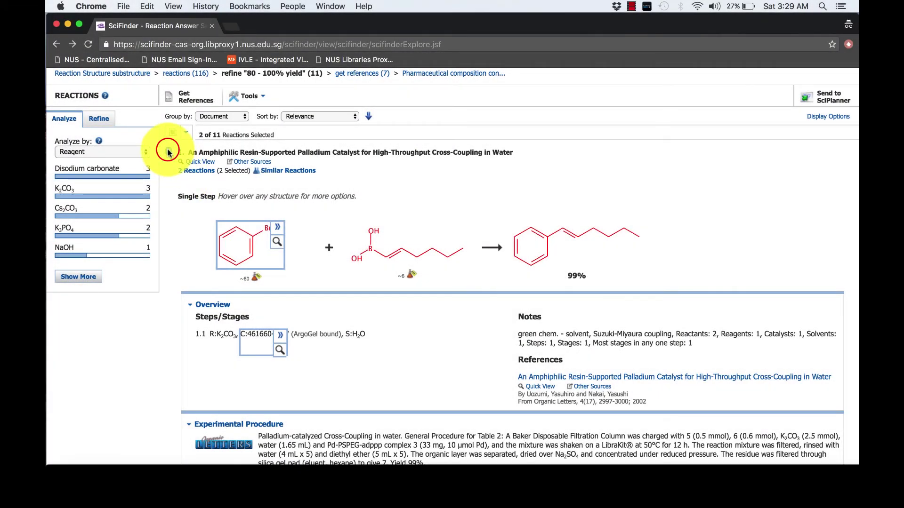
- Check reaction 1, the 99% bromobenzene–hexenylboronic acid coupling, and send it to SciPlanner
{"action": "left_click", "coordinate": [168, 152]}
{"action": "scroll", "coordinate": [384, 203], "scroll_direction": "up", "scroll_amount": 1}
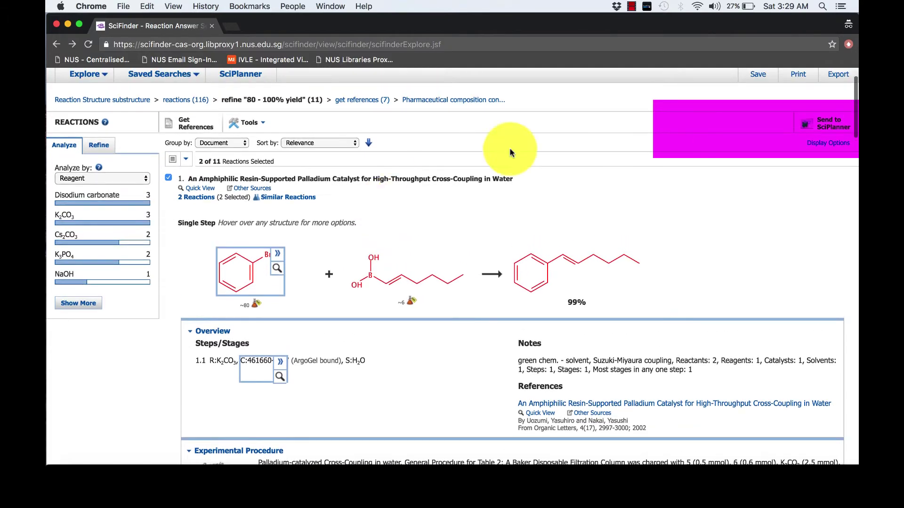
{"action": "left_click", "coordinate": [821, 126]}
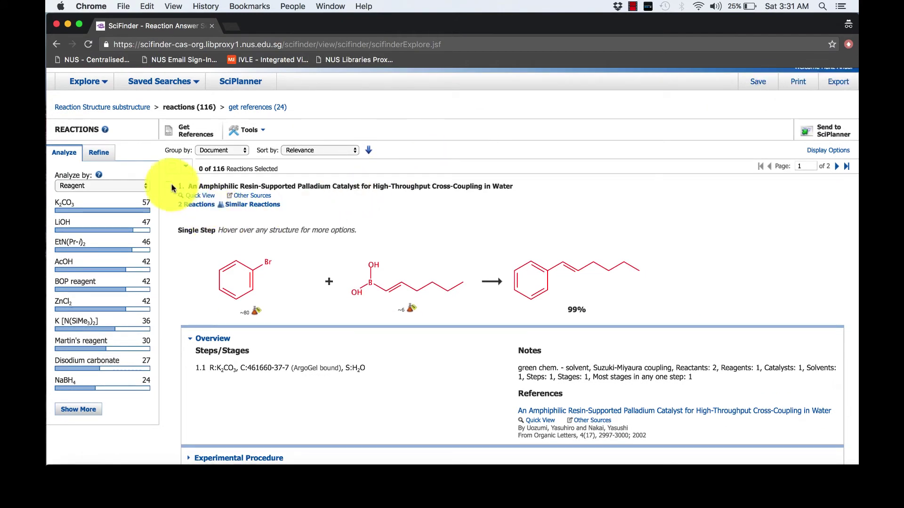
- Keep only the 63 reactions with experimental procedures and send the coupling to SciPlanner
{"action": "left_click", "coordinate": [241, 150]}
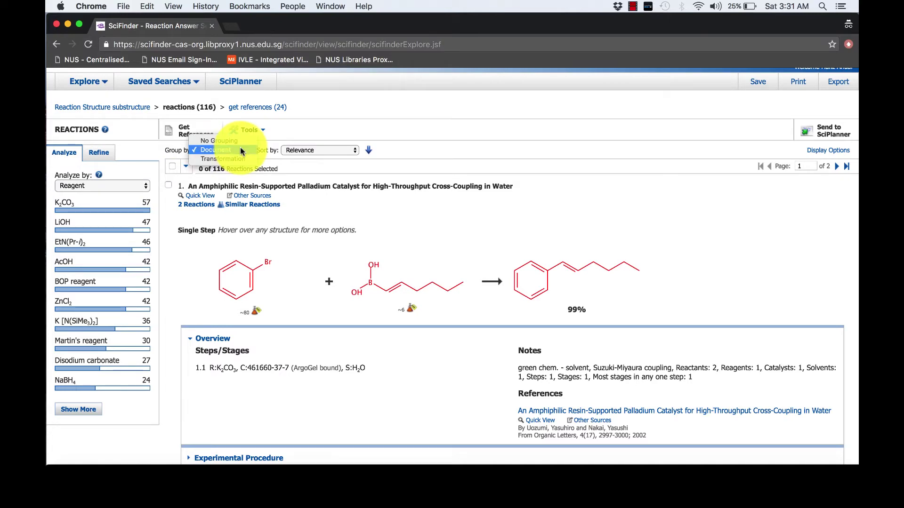
{"action": "left_click", "coordinate": [240, 148]}
{"action": "left_click", "coordinate": [186, 166]}
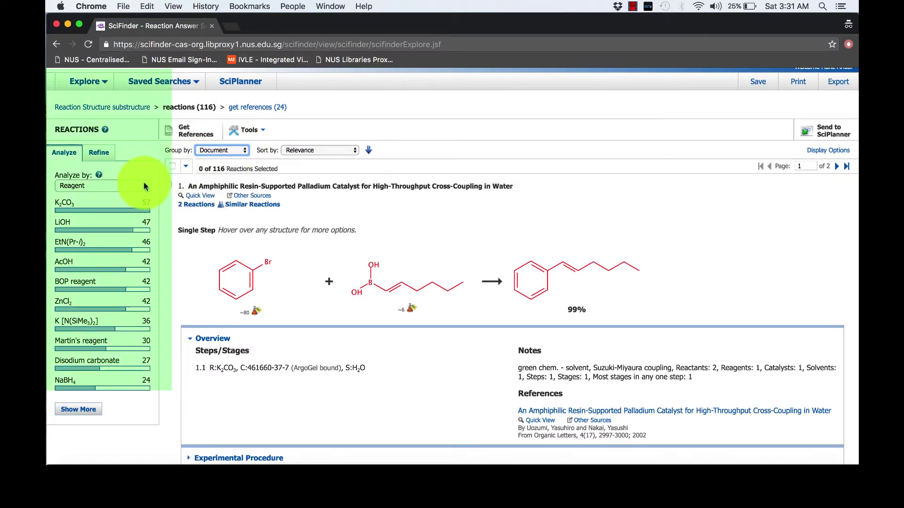
{"action": "left_click", "coordinate": [144, 185]}
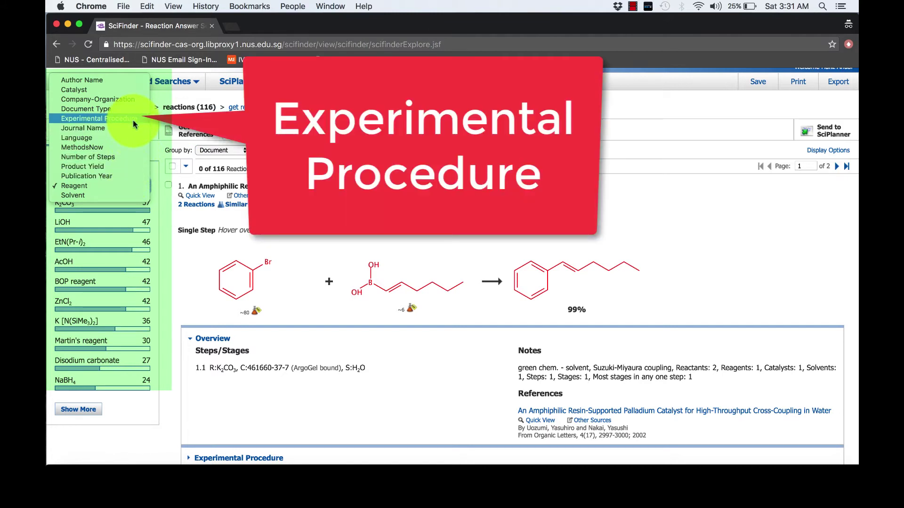
{"action": "left_click", "coordinate": [134, 118]}
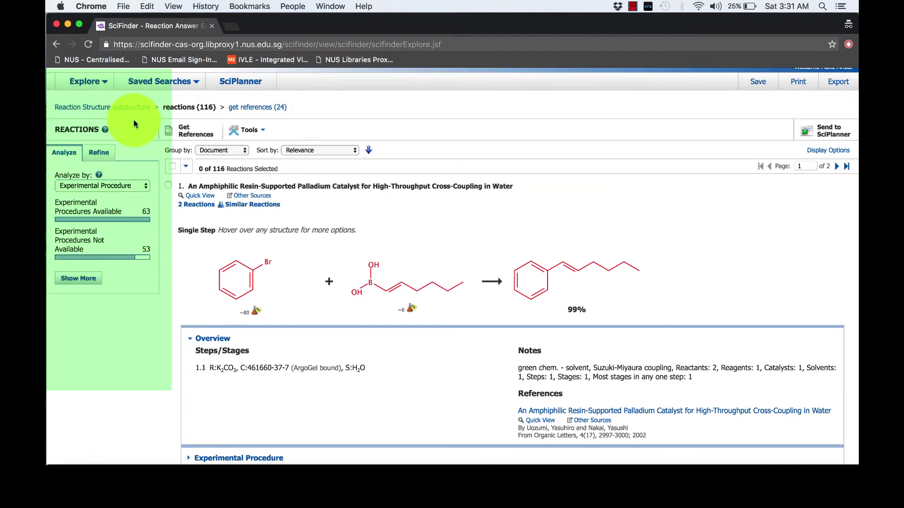
{"action": "left_click", "coordinate": [92, 210]}
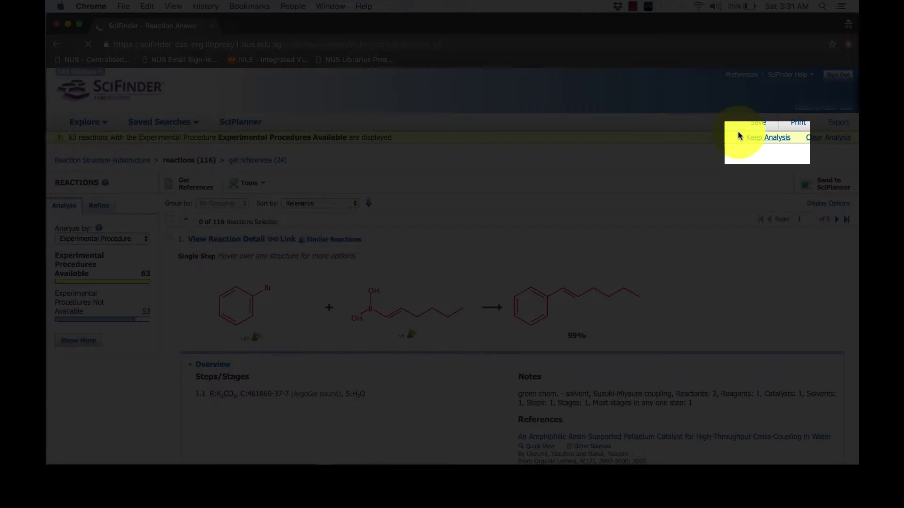
{"action": "left_click", "coordinate": [757, 141]}
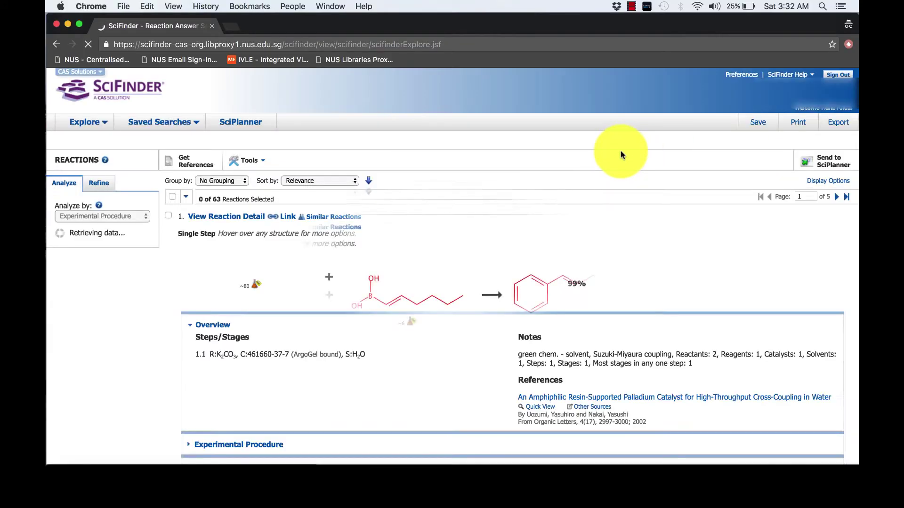
{"action": "scroll", "coordinate": [645, 208], "scroll_direction": "down", "scroll_amount": 1}
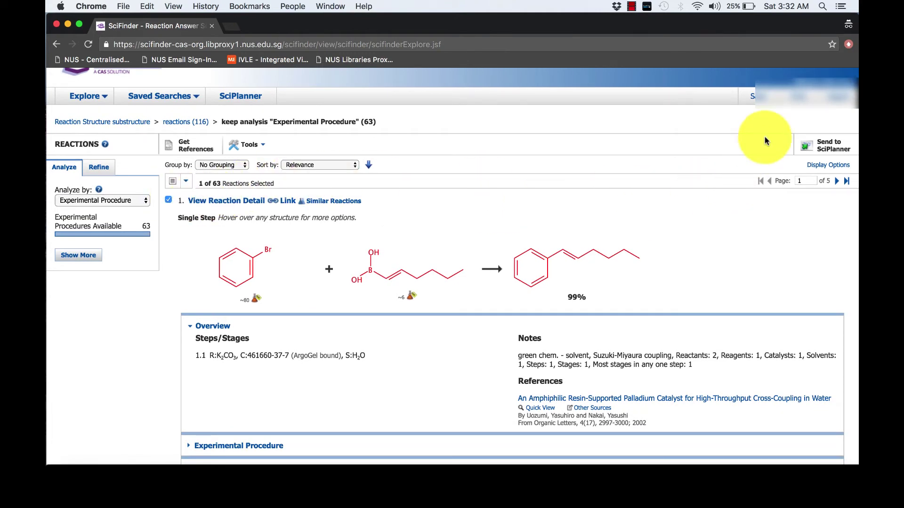
{"action": "left_click", "coordinate": [825, 149]}
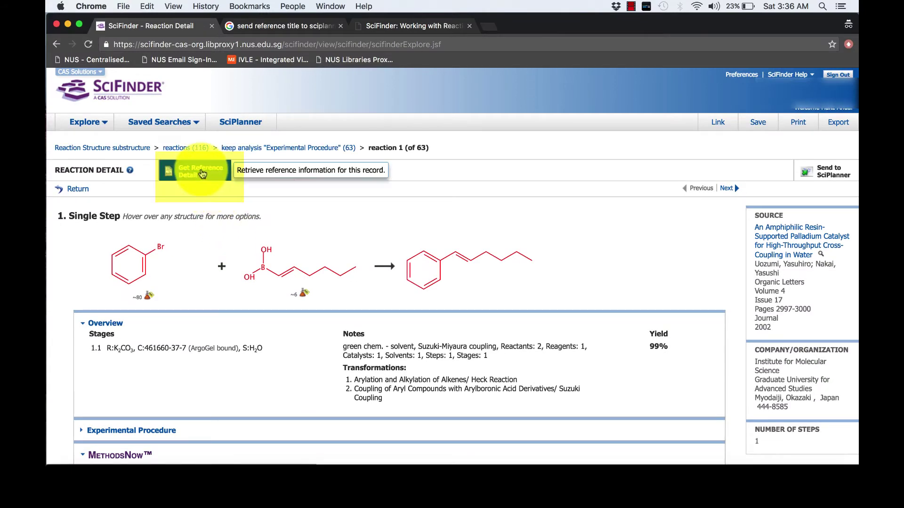
- Send the amphiphilic resin-supported palladium catalyst paper's reference to SciPlanner
{"action": "left_click", "coordinate": [200, 171]}
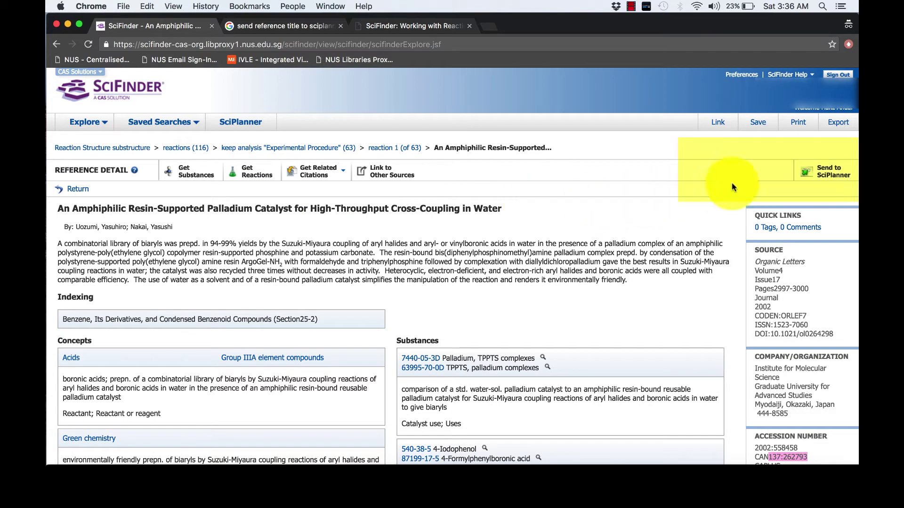
{"action": "left_click", "coordinate": [821, 170]}
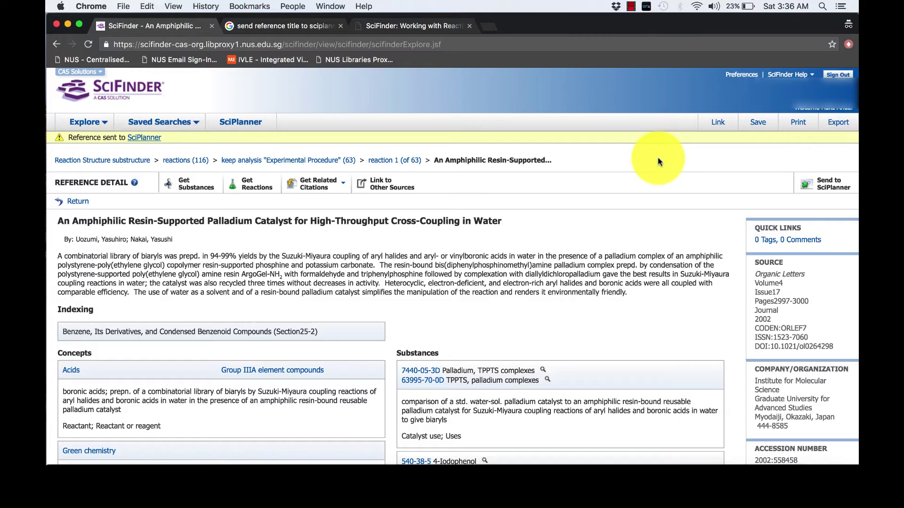
{"action": "left_click", "coordinate": [312, 157]}
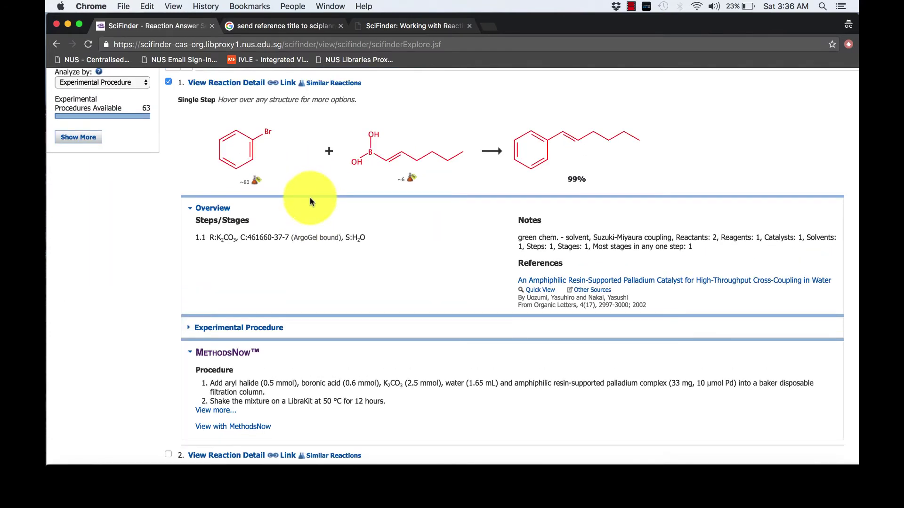
- Send the three chosen 99% coupling reactions to SciPlanner
{"action": "scroll", "coordinate": [309, 207], "scroll_direction": "down", "scroll_amount": 3}
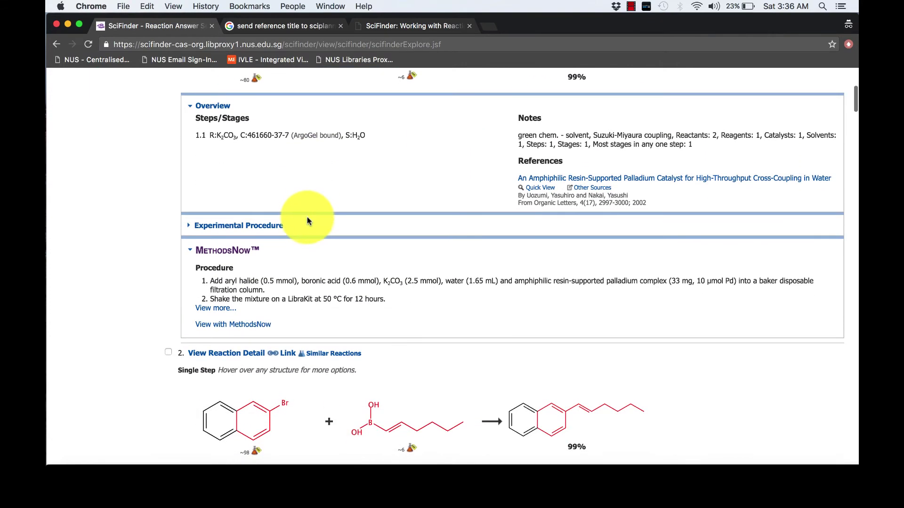
{"action": "scroll", "coordinate": [306, 219], "scroll_direction": "down", "scroll_amount": 2}
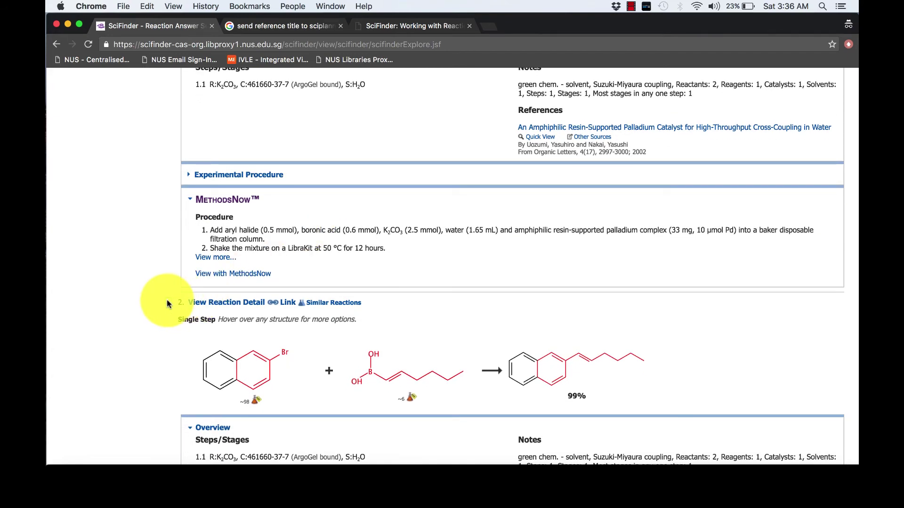
{"action": "scroll", "coordinate": [168, 304], "scroll_direction": "down", "scroll_amount": 10}
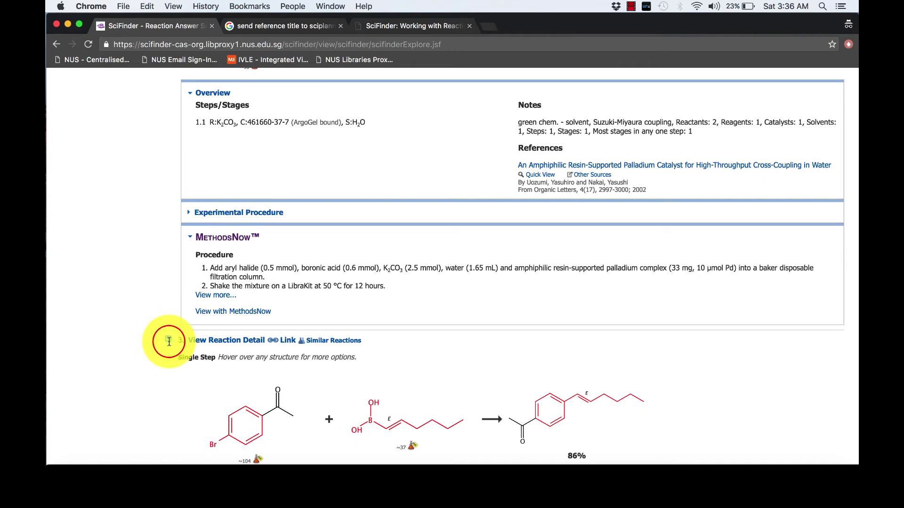
{"action": "scroll", "coordinate": [291, 333], "scroll_direction": "up", "scroll_amount": 20}
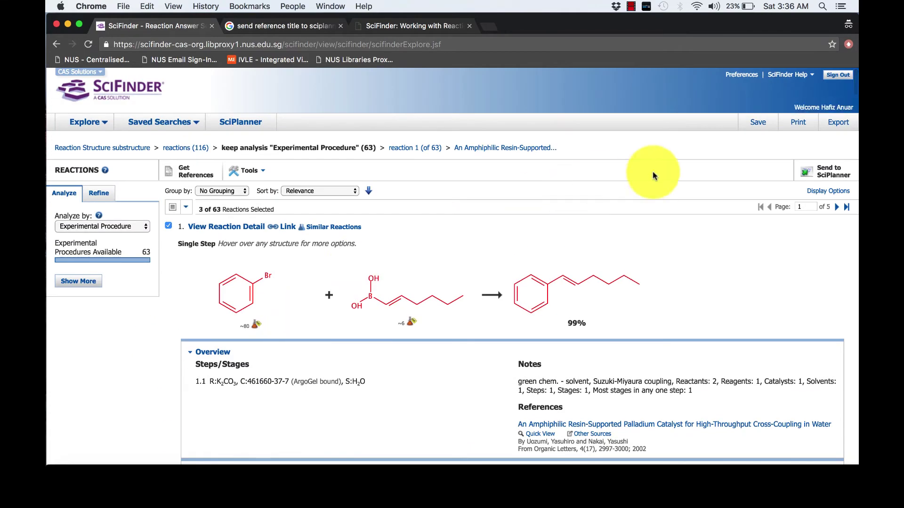
{"action": "left_click", "coordinate": [818, 172]}
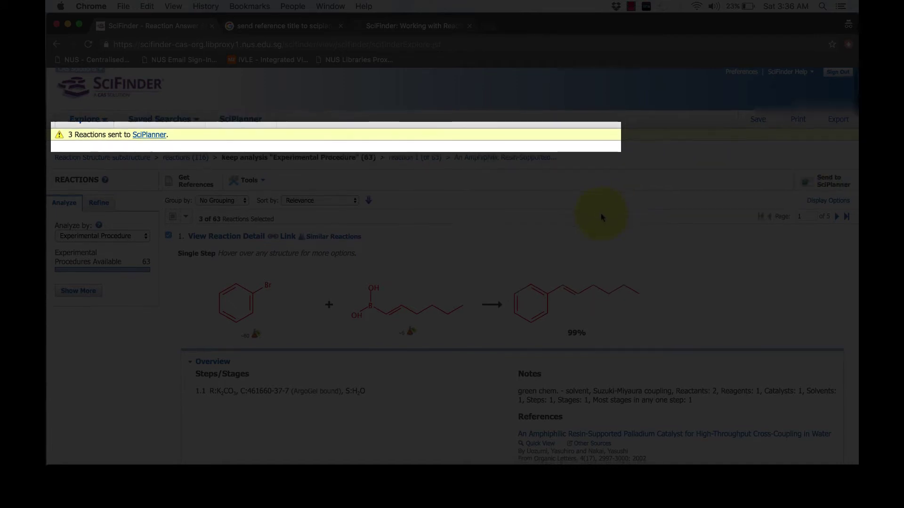
{"action": "scroll", "coordinate": [600, 217], "scroll_direction": "down", "scroll_amount": 2}
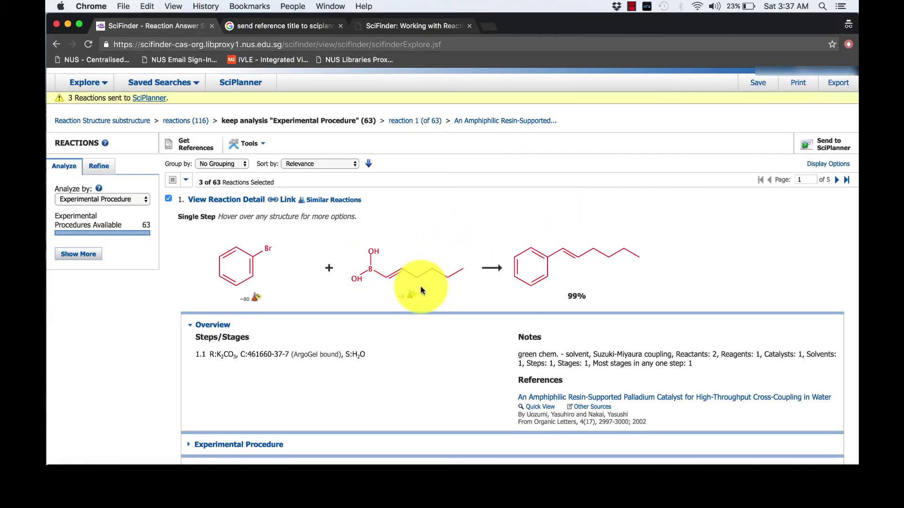
{"action": "mouse_move", "coordinate": [419, 261]}
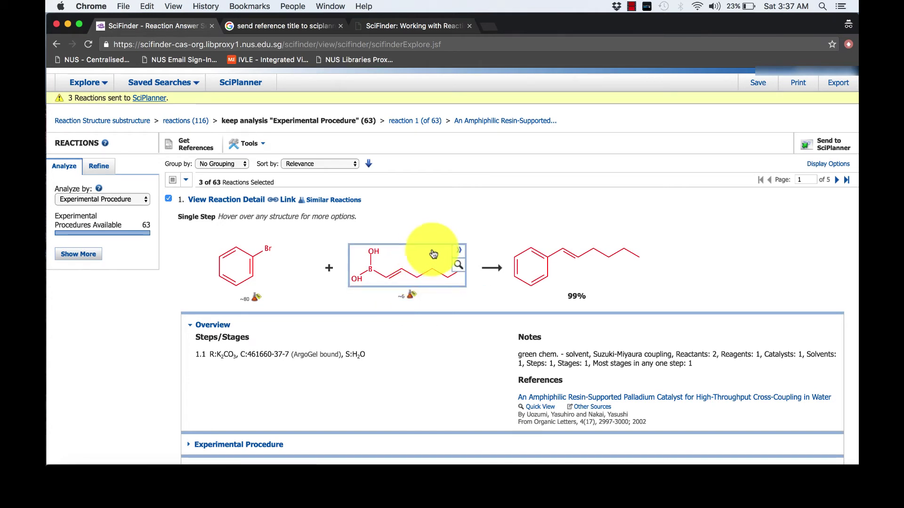
- Find reactions synthesizing the hexenylboronic acid and send the catecholborane–alkyne route to SciPlanner
{"action": "left_click", "coordinate": [460, 255]}
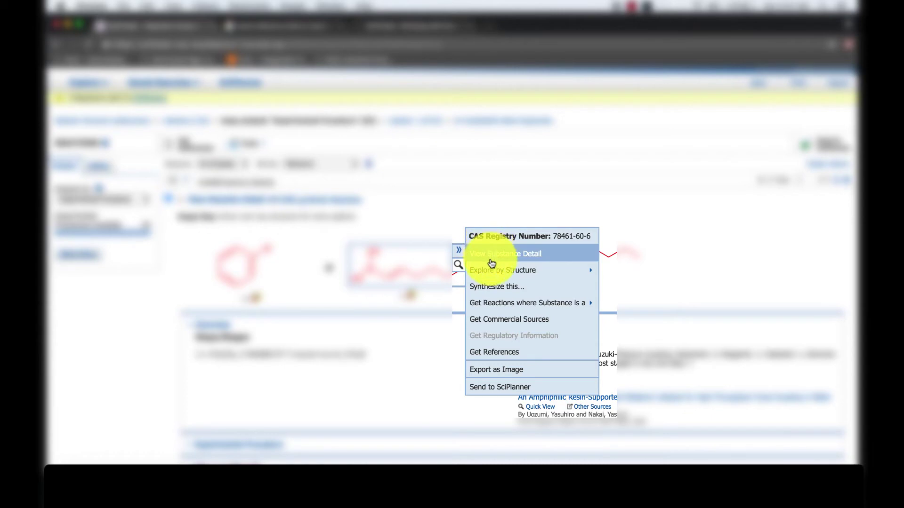
{"action": "mouse_move", "coordinate": [498, 272]}
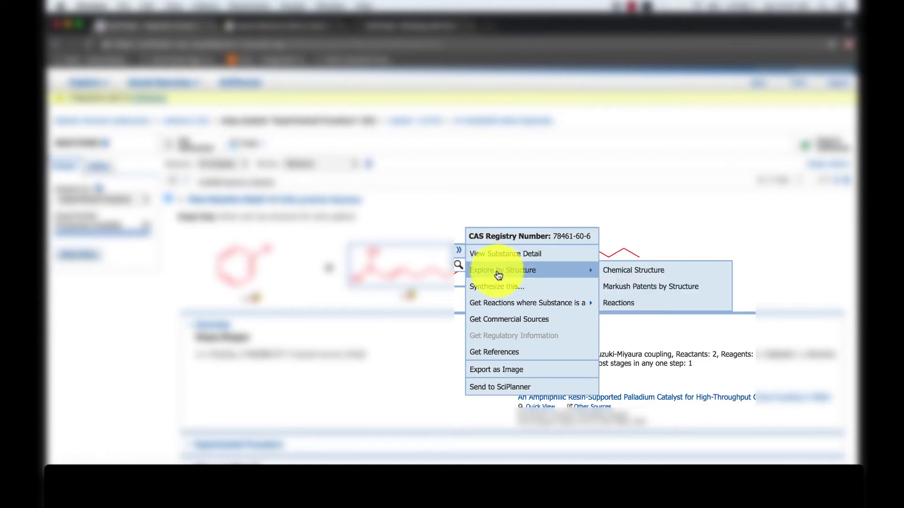
{"action": "left_click", "coordinate": [498, 288]}
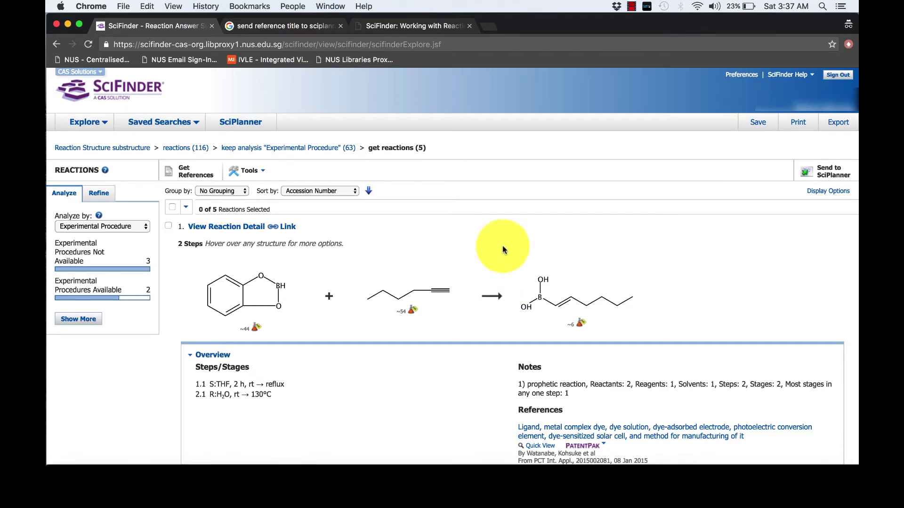
{"action": "scroll", "coordinate": [500, 228], "scroll_direction": "down", "scroll_amount": 1}
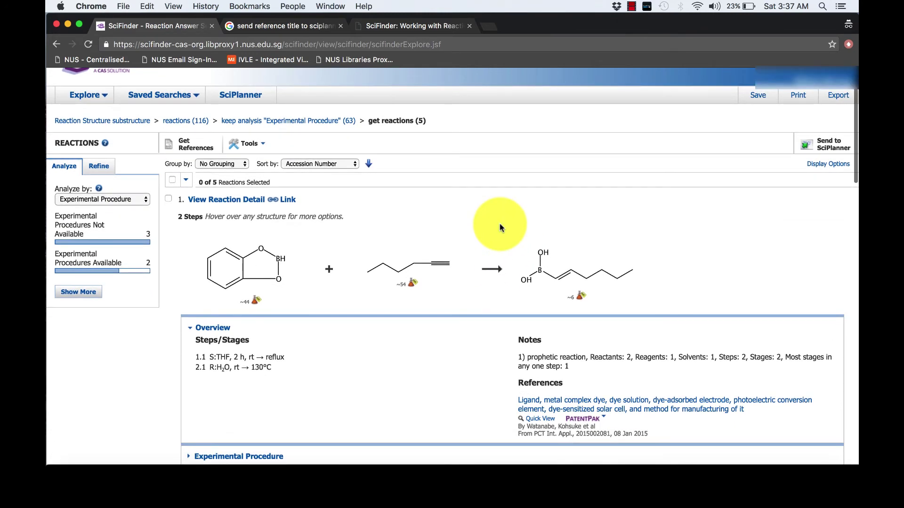
{"action": "scroll", "coordinate": [500, 227], "scroll_direction": "down", "scroll_amount": 1}
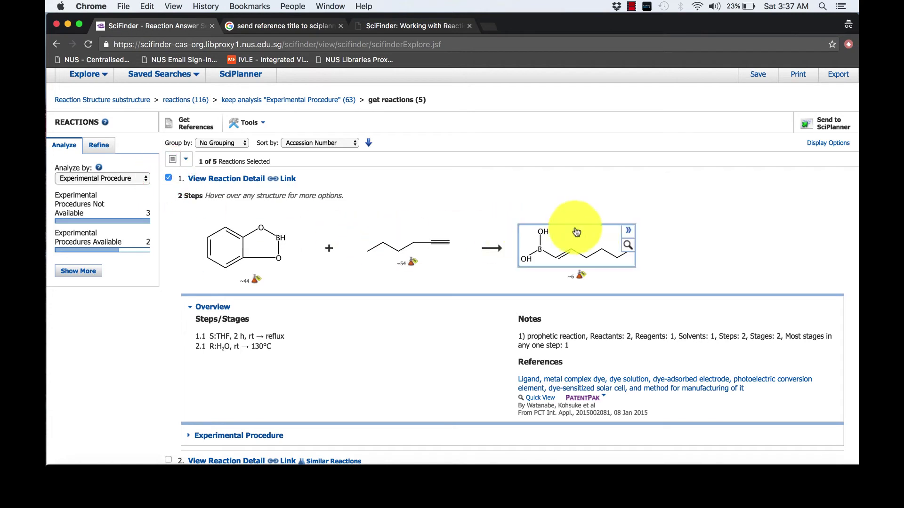
{"action": "left_click", "coordinate": [820, 126]}
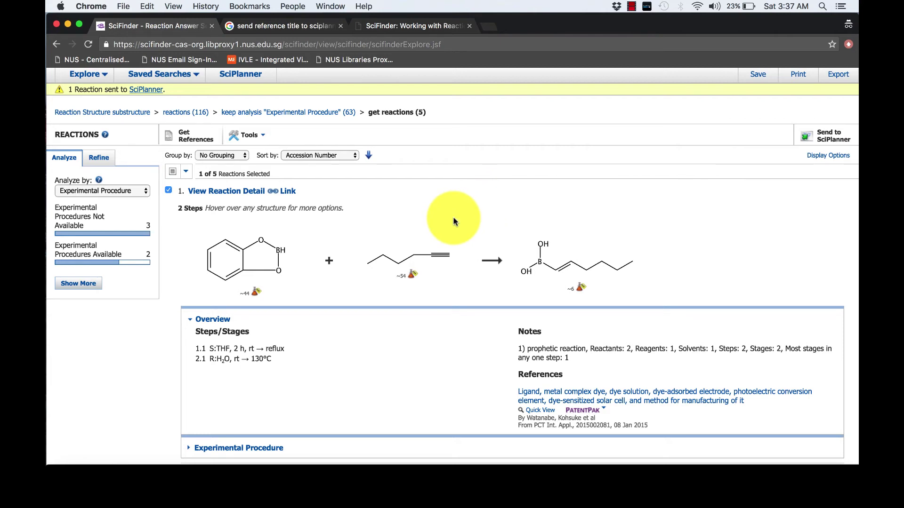
- Return to the experimental-procedure reaction results list
{"action": "left_click", "coordinate": [330, 113]}
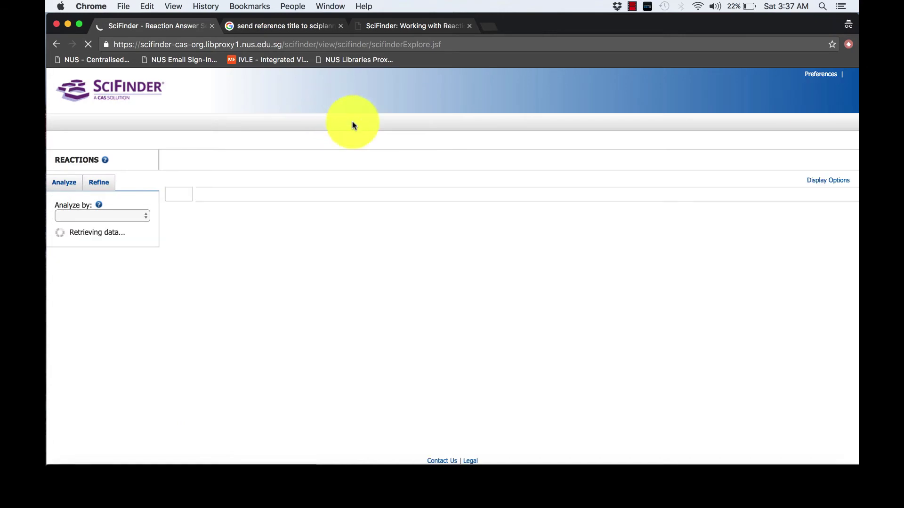
{"action": "scroll", "coordinate": [424, 169], "scroll_direction": "down", "scroll_amount": 2}
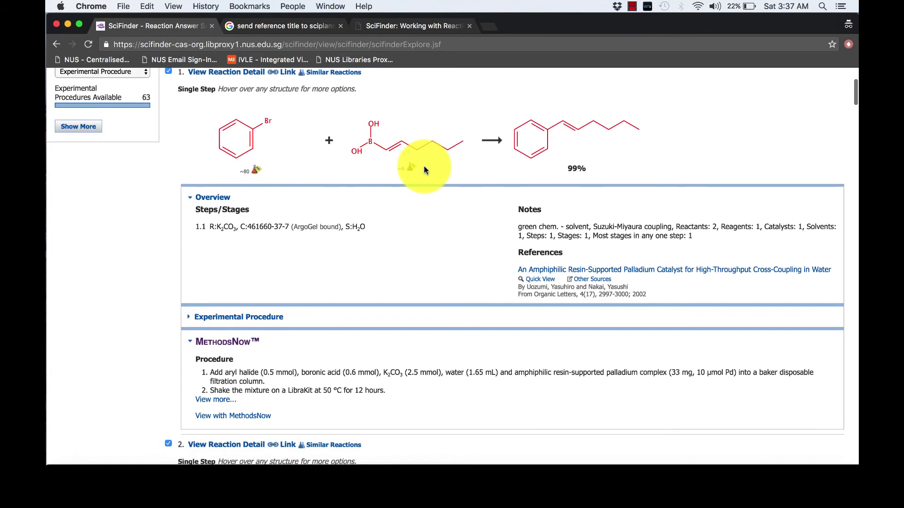
{"action": "scroll", "coordinate": [423, 169], "scroll_direction": "up", "scroll_amount": 3}
{"action": "scroll", "coordinate": [426, 166], "scroll_direction": "up", "scroll_amount": 2}
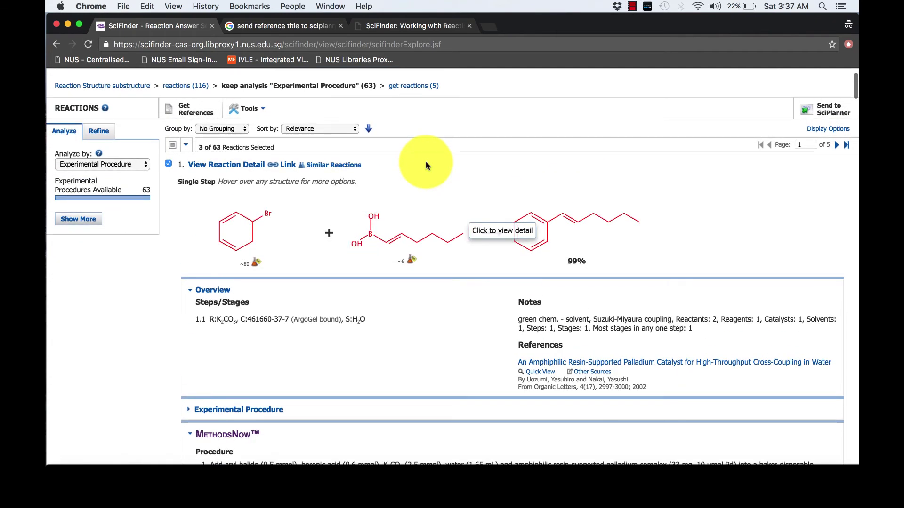
- Open bromobenzene's commercial sources and scroll to the abcr GmbH 500.0 g, EUR 21.60 offer
{"action": "left_click", "coordinate": [256, 264]}
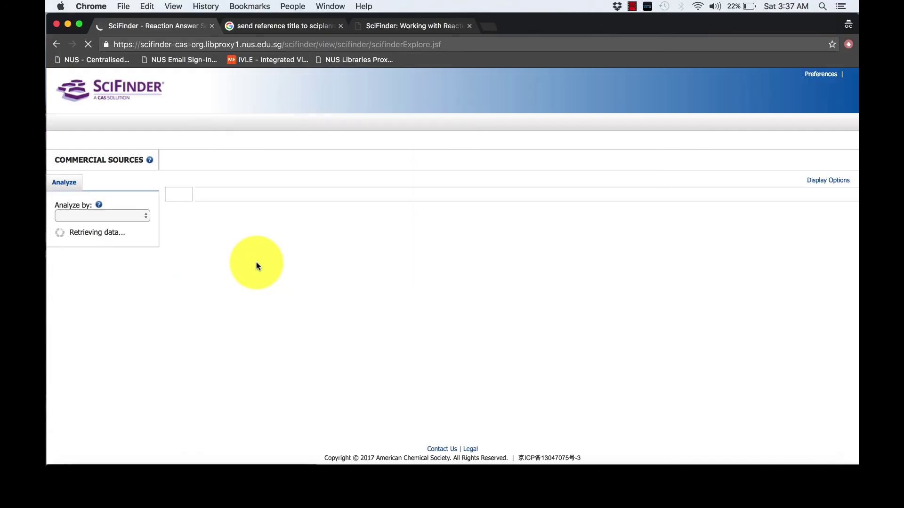
{"action": "scroll", "coordinate": [414, 193], "scroll_direction": "down", "scroll_amount": 5}
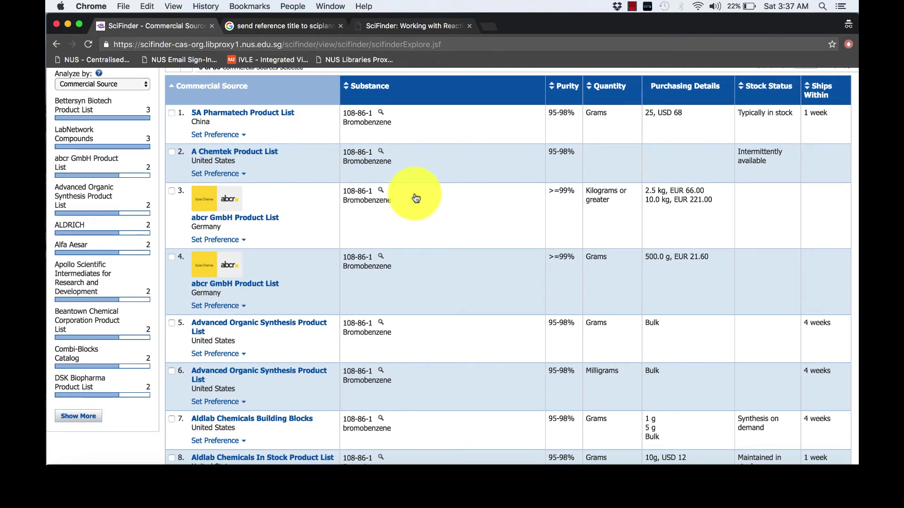
{"action": "scroll", "coordinate": [415, 197], "scroll_direction": "down", "scroll_amount": 1}
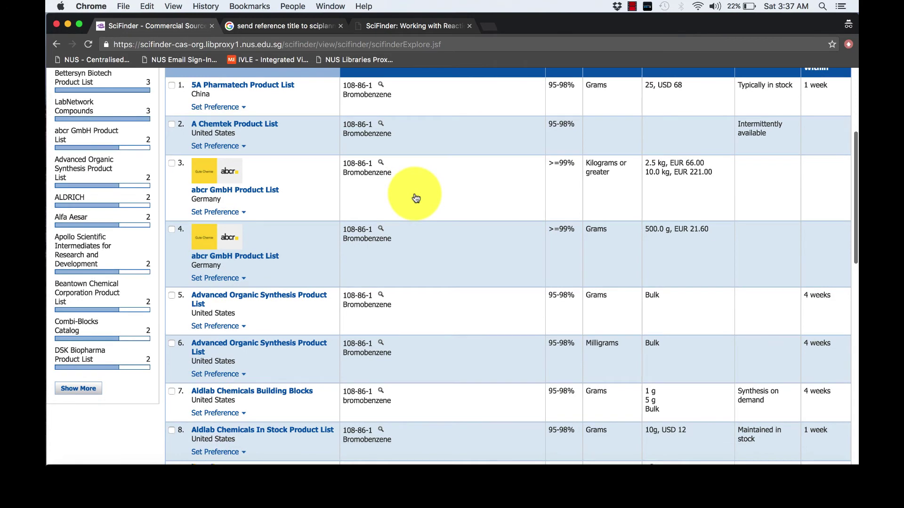
{"action": "scroll", "coordinate": [416, 198], "scroll_direction": "down", "scroll_amount": 2}
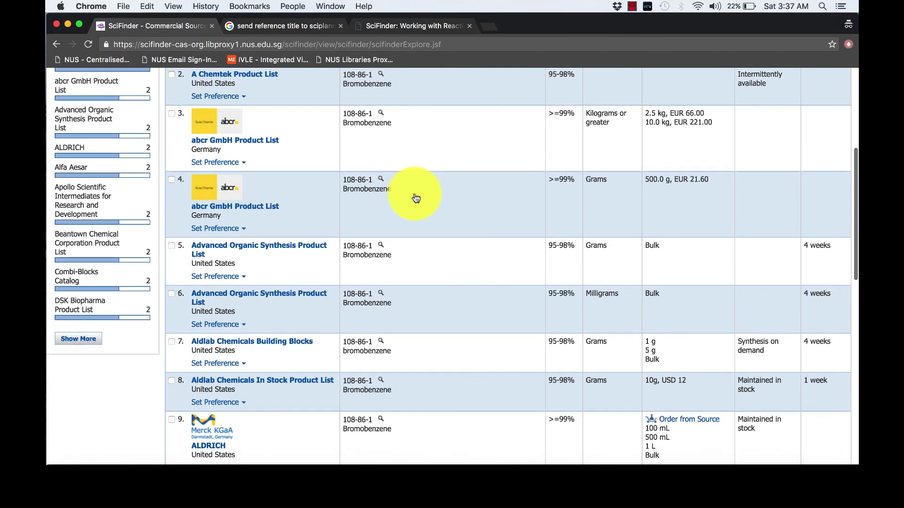
{"action": "scroll", "coordinate": [416, 198], "scroll_direction": "down", "scroll_amount": 2}
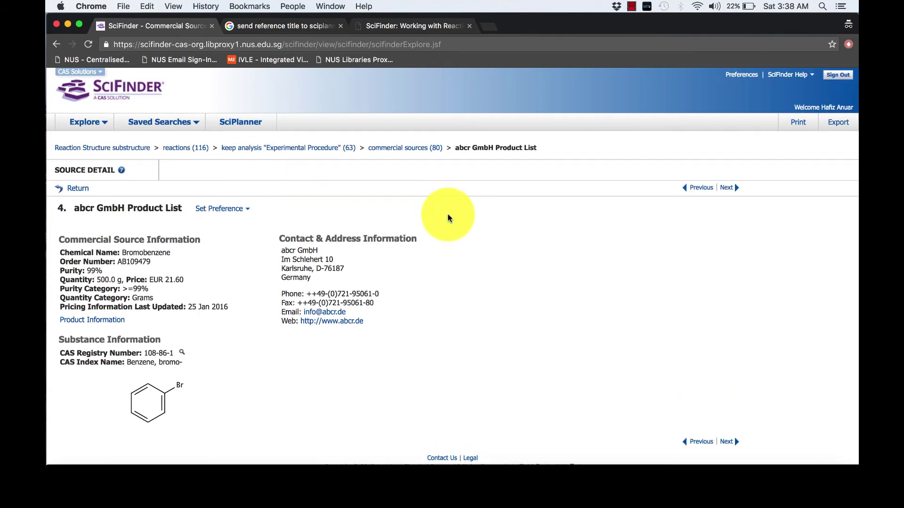
{"action": "scroll", "coordinate": [448, 216], "scroll_direction": "down", "scroll_amount": 1}
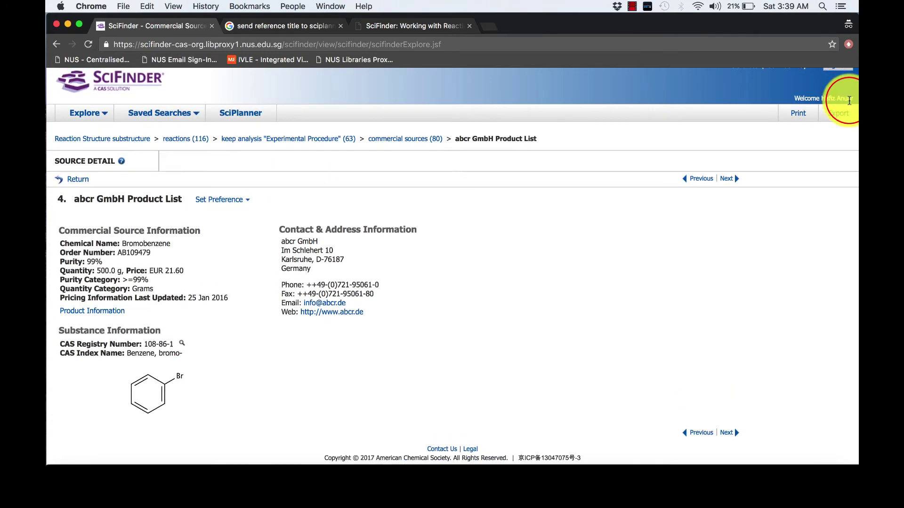
- Send the 84% benzene-to-bromobenzene bromination and its "Naked" Lithium Cation reference to SciPlanner
{"action": "left_click", "coordinate": [344, 142]}
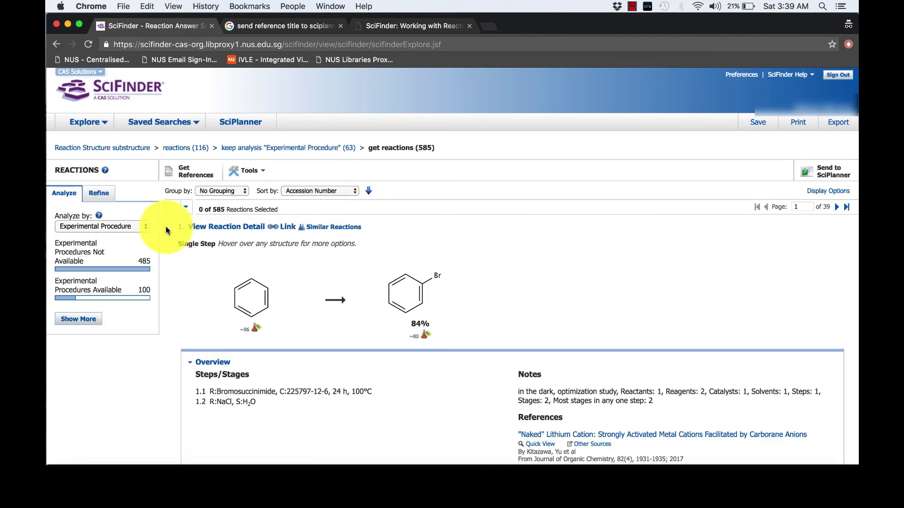
{"action": "left_click", "coordinate": [831, 171]}
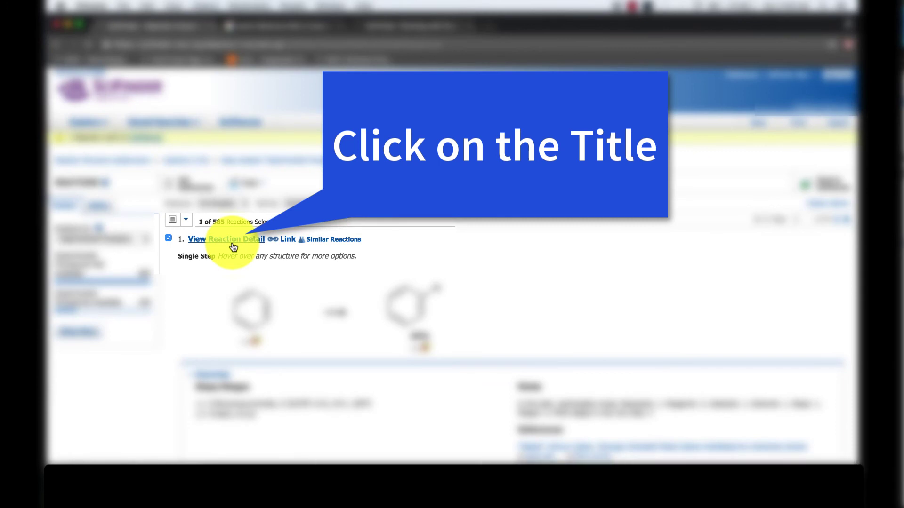
{"action": "left_click", "coordinate": [233, 247]}
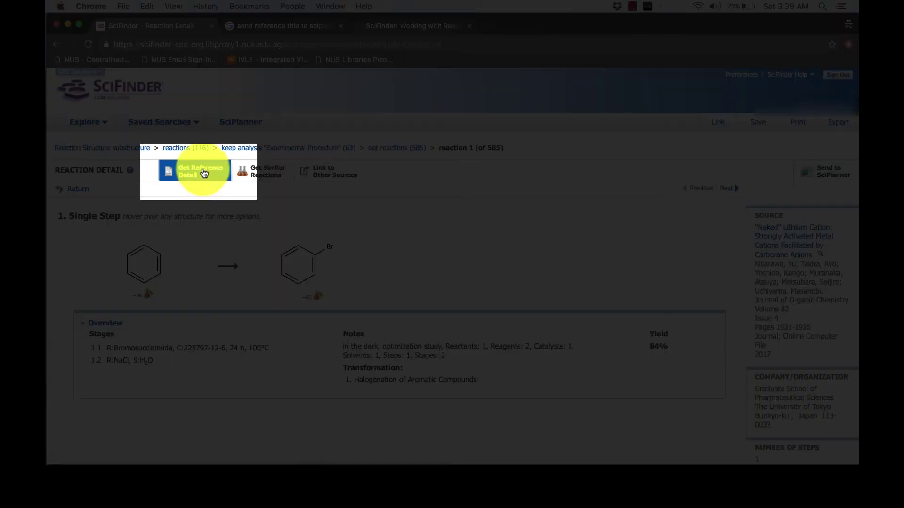
{"action": "left_click", "coordinate": [203, 169]}
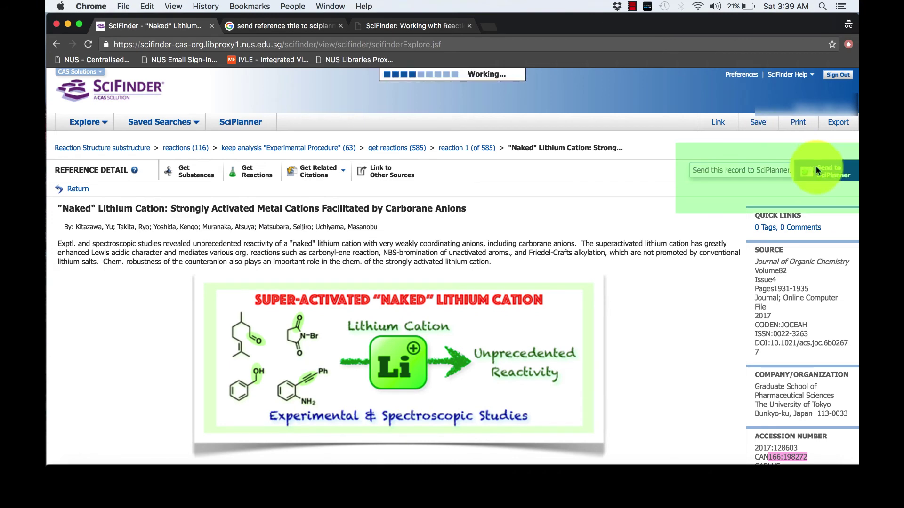
{"action": "left_click", "coordinate": [817, 170]}
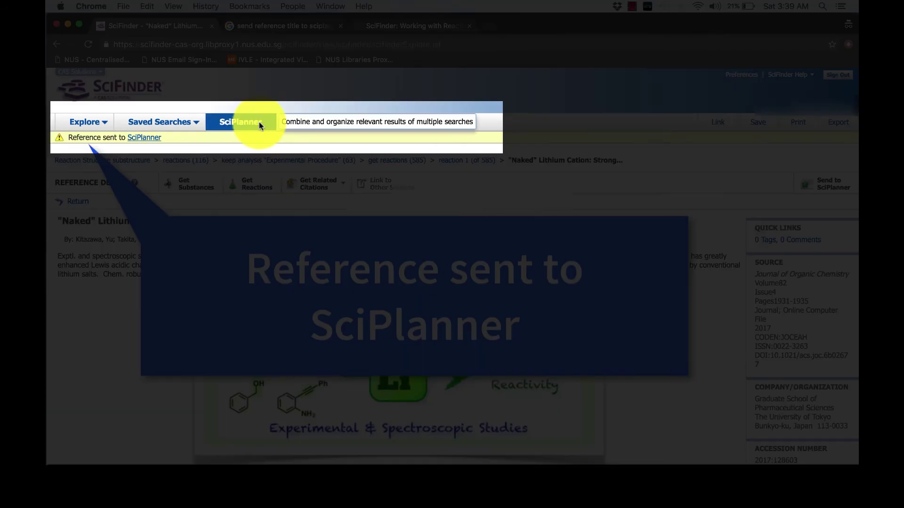
- In SciPlanner, place the hexenylbenzene coupling and attach the benzene bromination to bromobenzene
{"action": "left_click", "coordinate": [259, 122]}
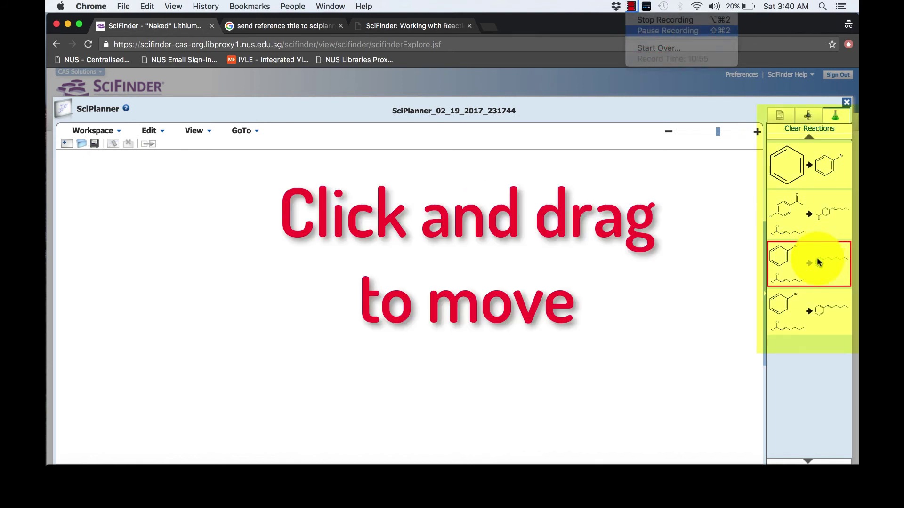
{"action": "left_click", "coordinate": [818, 262]}
{"action": "left_click_drag", "start_coordinate": [818, 263], "coordinate": [446, 250]}
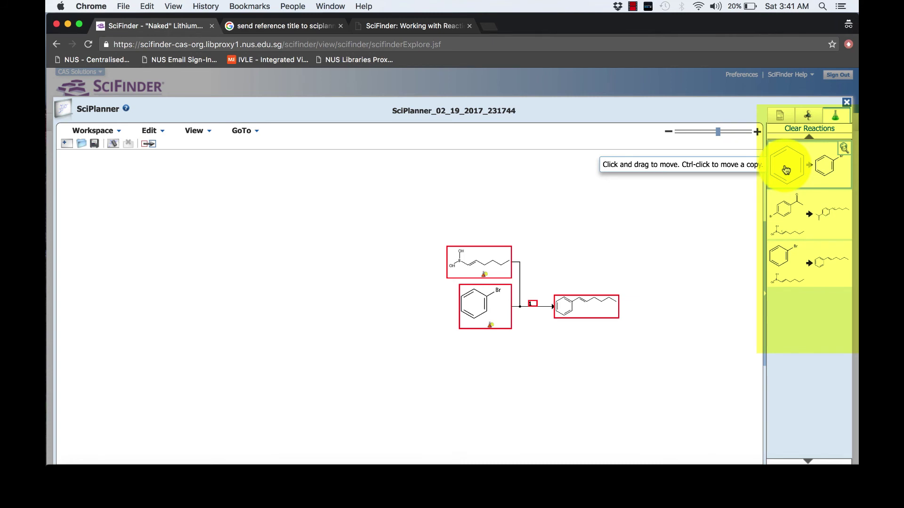
{"action": "left_click_drag", "start_coordinate": [784, 168], "coordinate": [409, 281]}
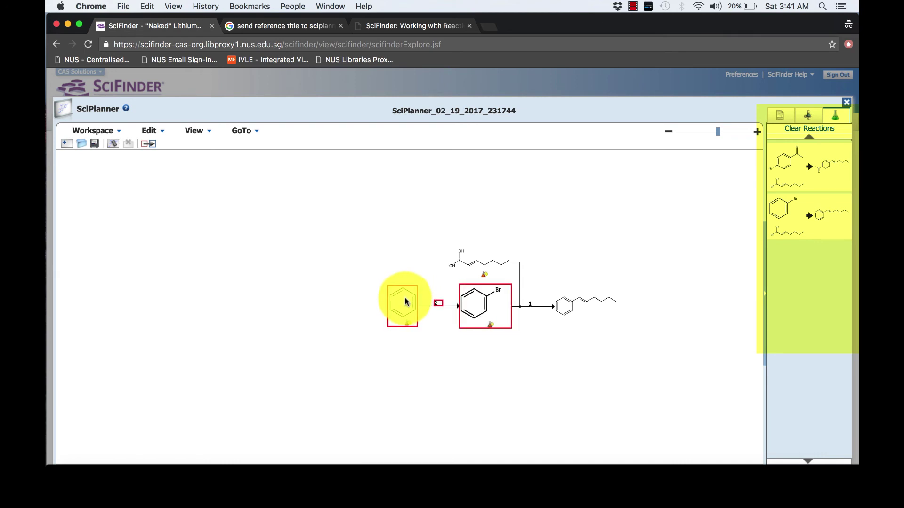
- Place the Lithium Cation reference below the tree and return to SciFinder
{"action": "left_click", "coordinate": [779, 115]}
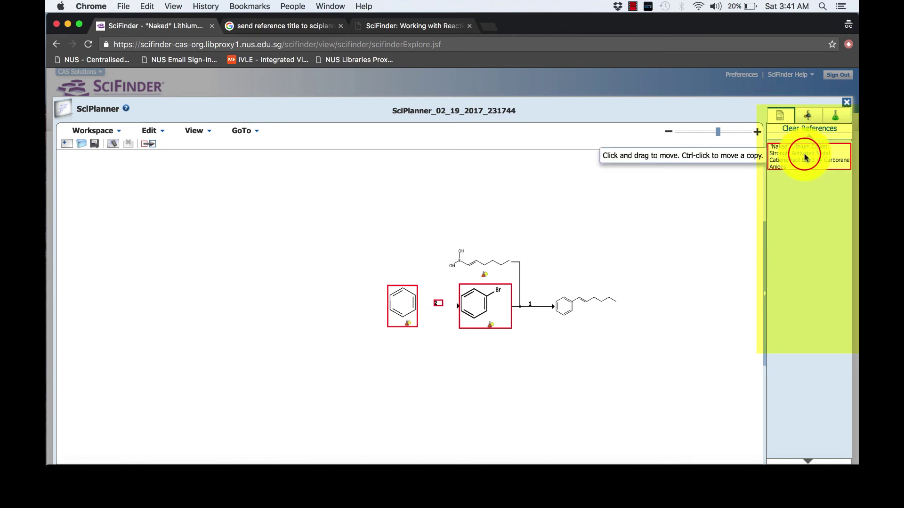
{"action": "left_click_drag", "start_coordinate": [805, 151], "coordinate": [347, 343]}
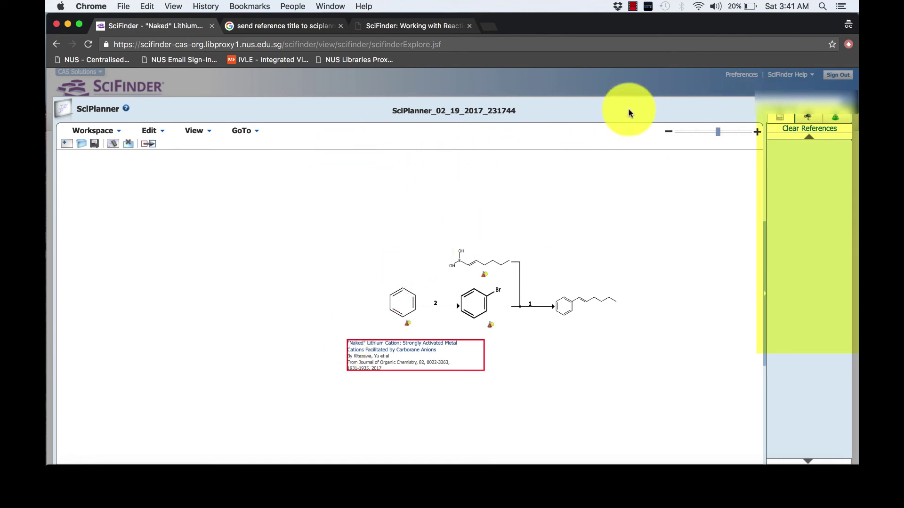
{"action": "left_click", "coordinate": [842, 96]}
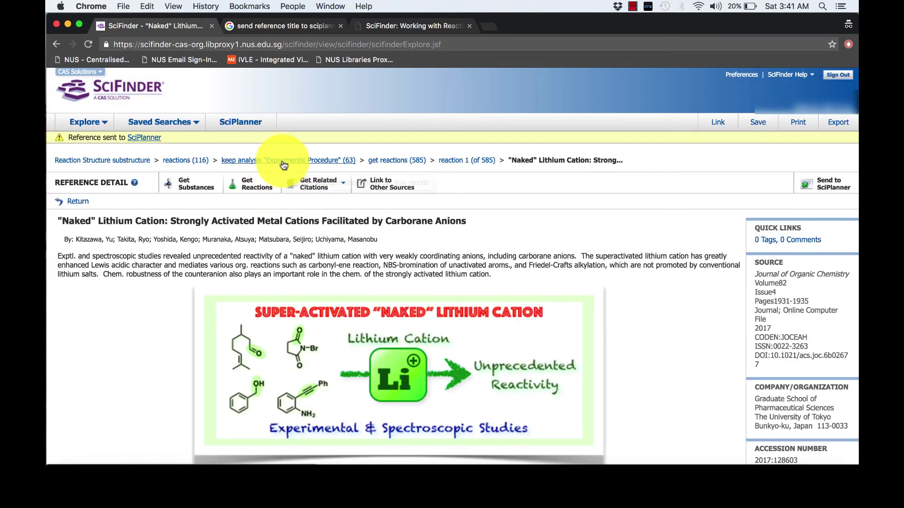
- Send the first hexenyl boronic acid synthesis and its solar cell patent reference to SciPlanner
{"action": "left_click", "coordinate": [329, 161]}
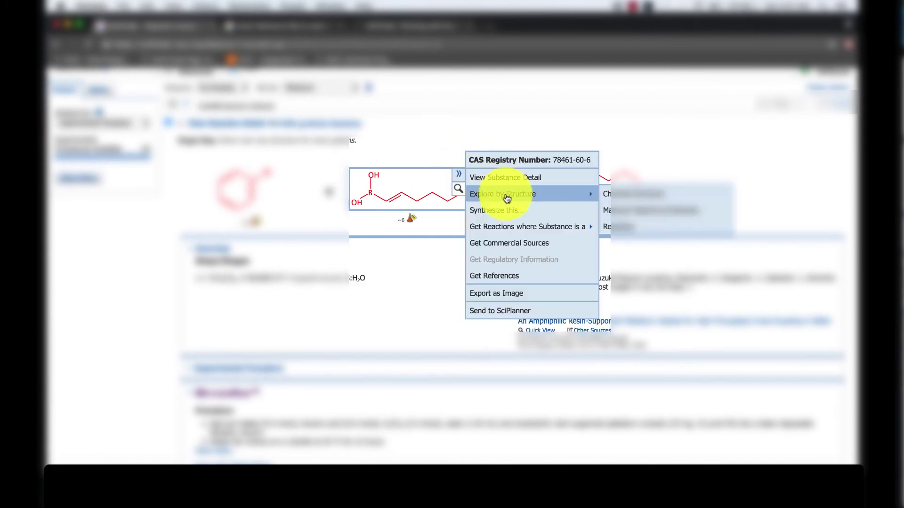
{"action": "left_click", "coordinate": [507, 212]}
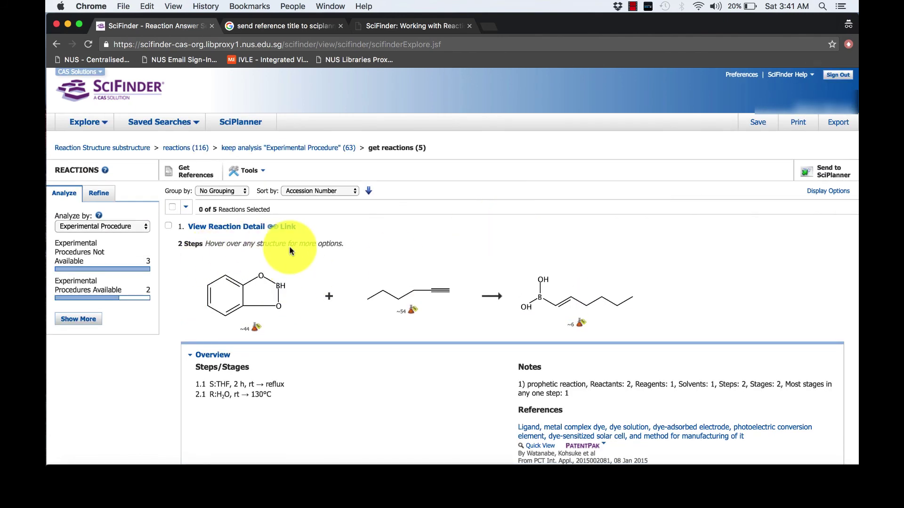
{"action": "left_click", "coordinate": [168, 227]}
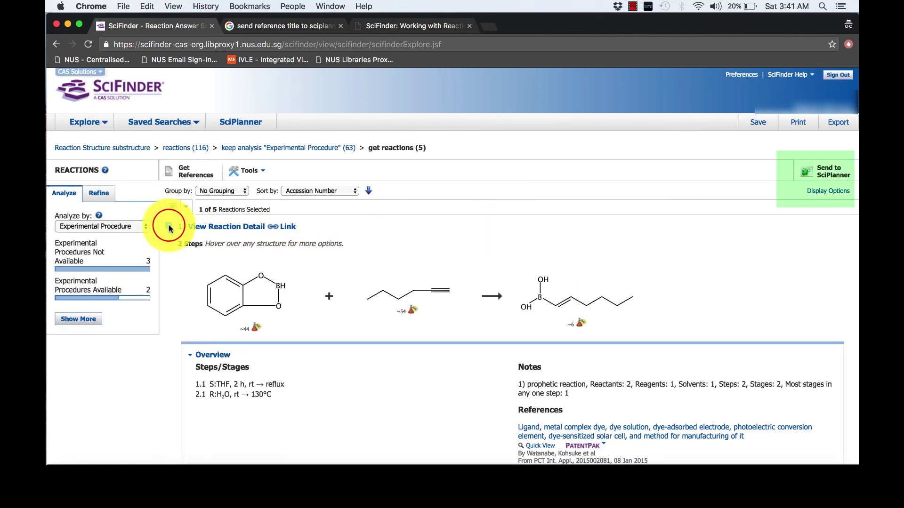
{"action": "left_click", "coordinate": [829, 174]}
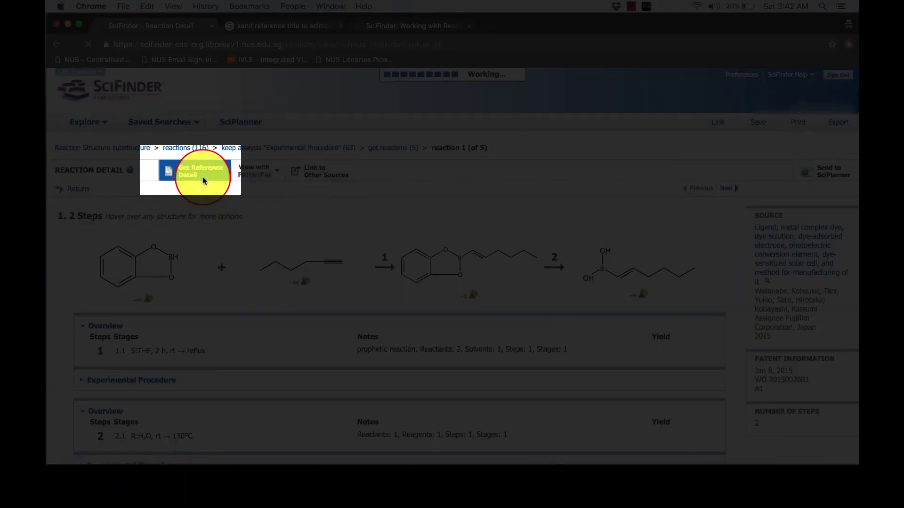
{"action": "left_click", "coordinate": [202, 177]}
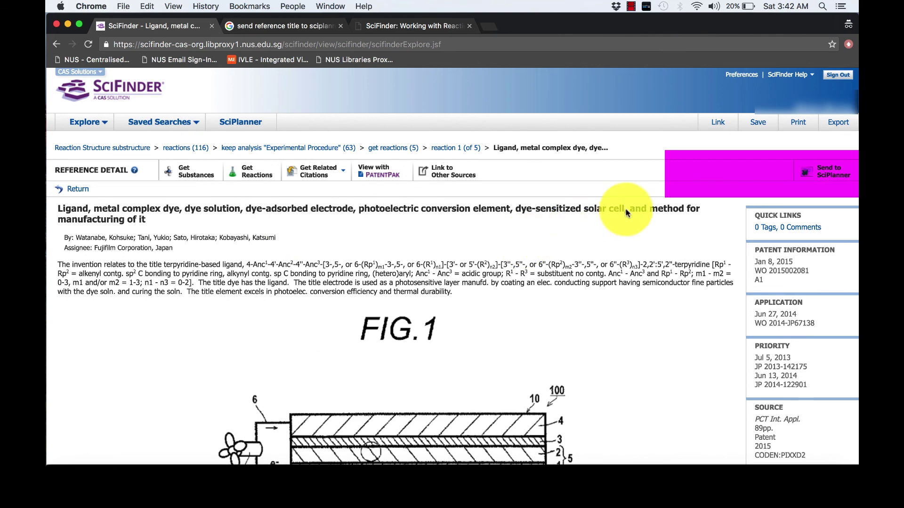
{"action": "left_click", "coordinate": [824, 175]}
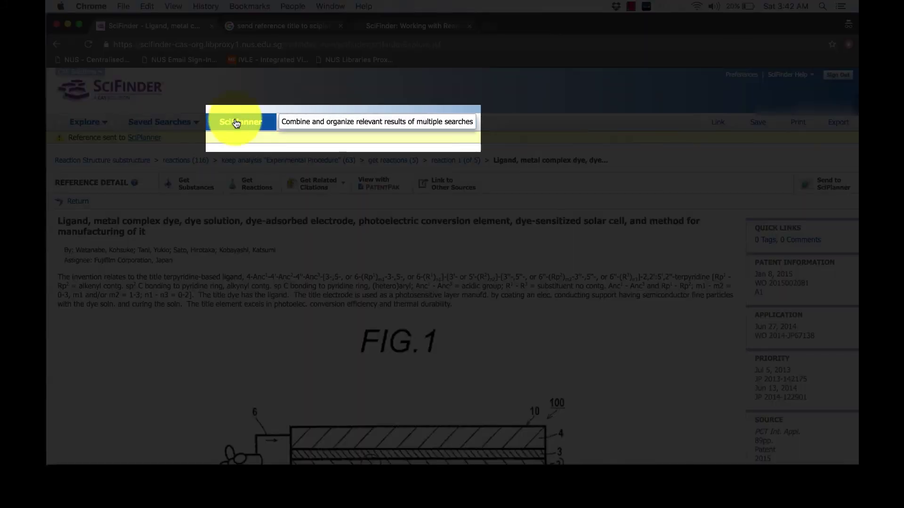
- Join the two-step catecholborane boronic acid route to the tree and place the dye patent above it
{"action": "left_click", "coordinate": [236, 121]}
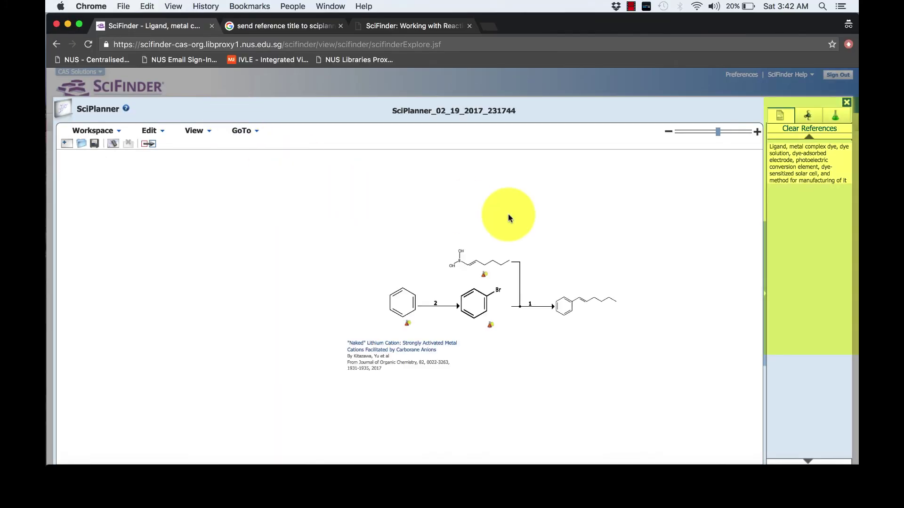
{"action": "left_click", "coordinate": [835, 114]}
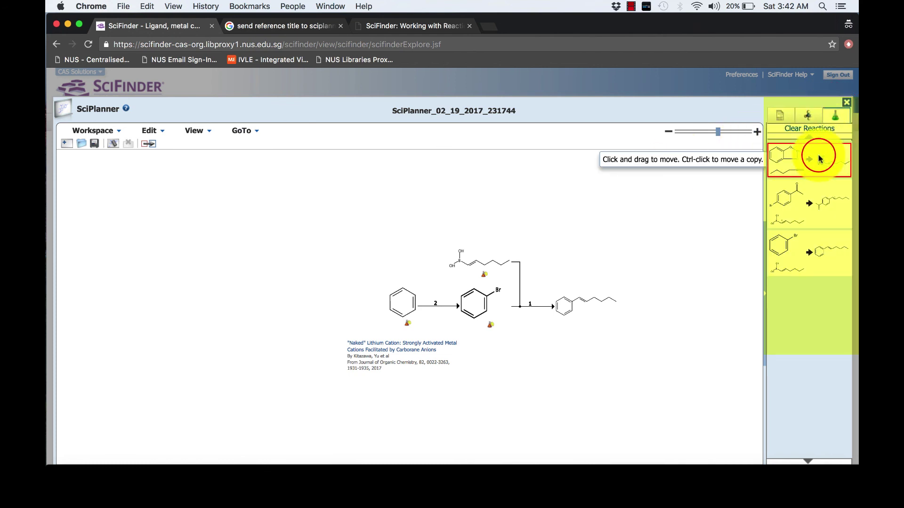
{"action": "left_click_drag", "start_coordinate": [818, 159], "coordinate": [405, 196]}
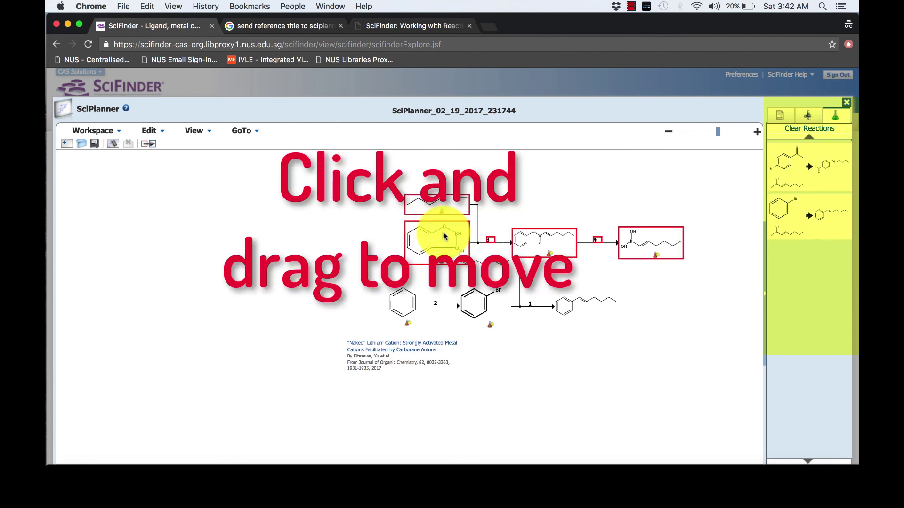
{"action": "left_click_drag", "start_coordinate": [443, 235], "coordinate": [271, 254]}
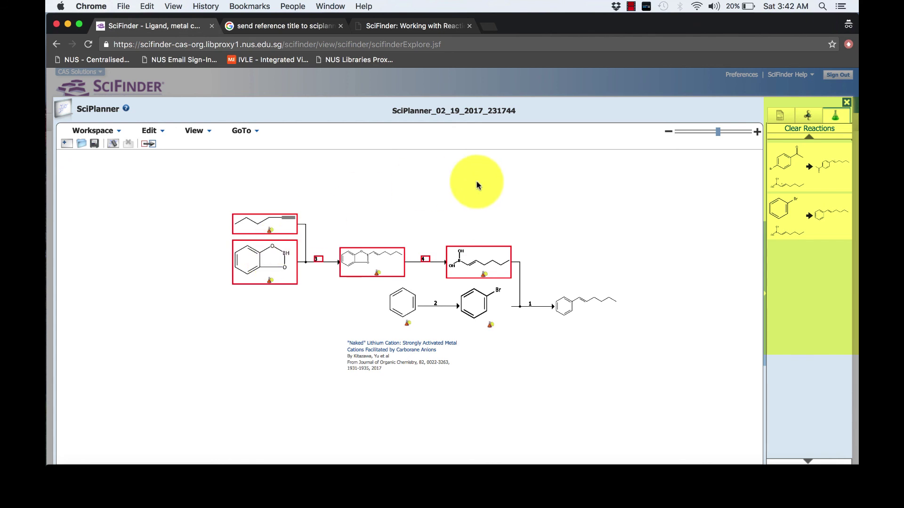
{"action": "left_click", "coordinate": [785, 116]}
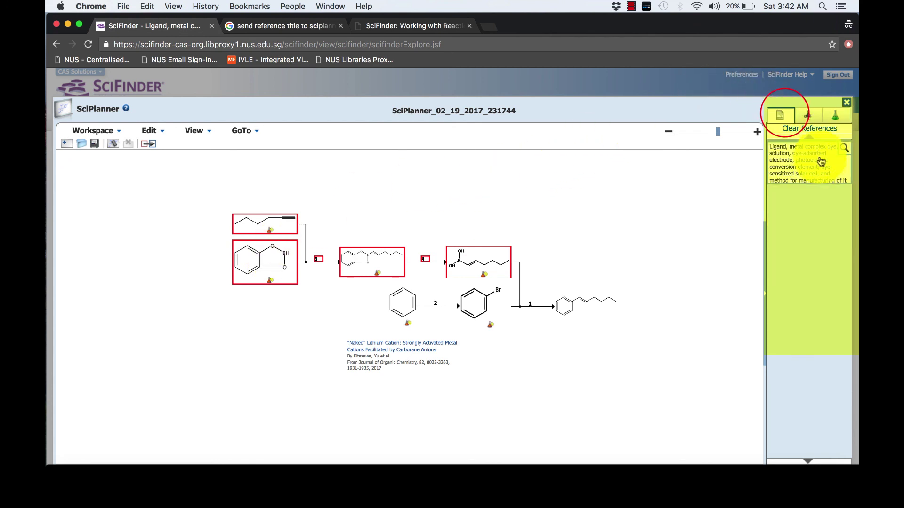
{"action": "left_click_drag", "start_coordinate": [817, 162], "coordinate": [360, 192]}
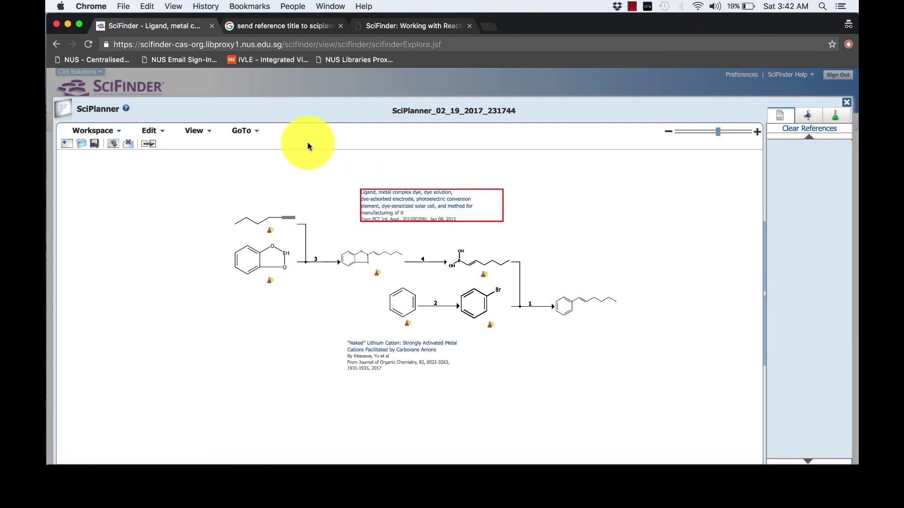
- Look through the GoTo, View and Edit menus, then bring up Workspace > Export for PDF output
{"action": "left_click", "coordinate": [252, 135]}
{"action": "left_click", "coordinate": [208, 134]}
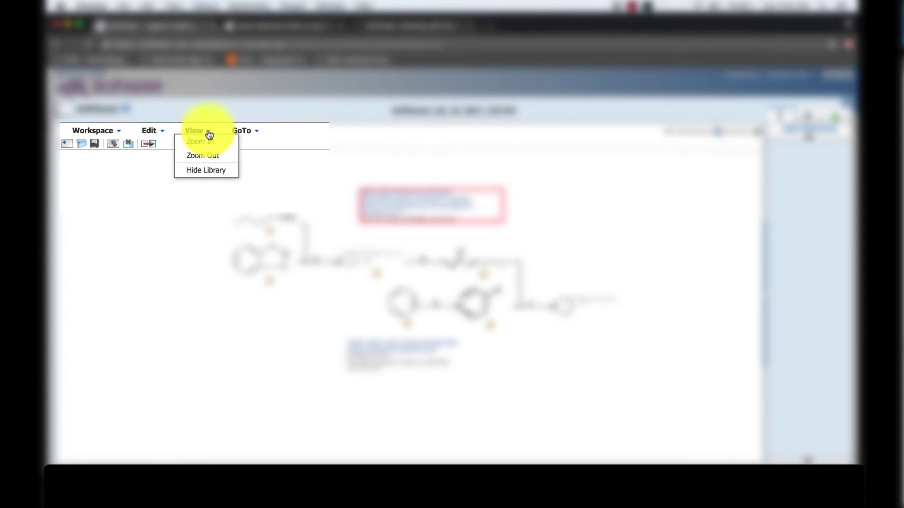
{"action": "left_click", "coordinate": [160, 130]}
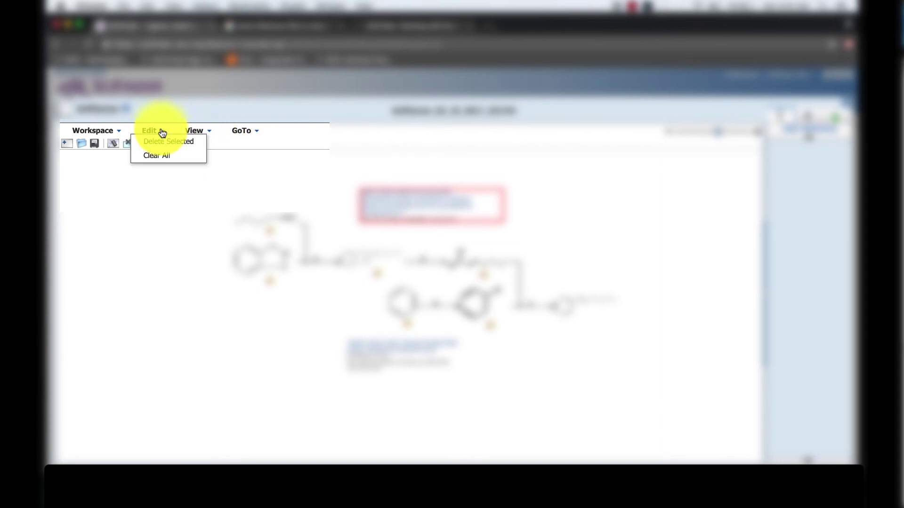
{"action": "left_click", "coordinate": [118, 132]}
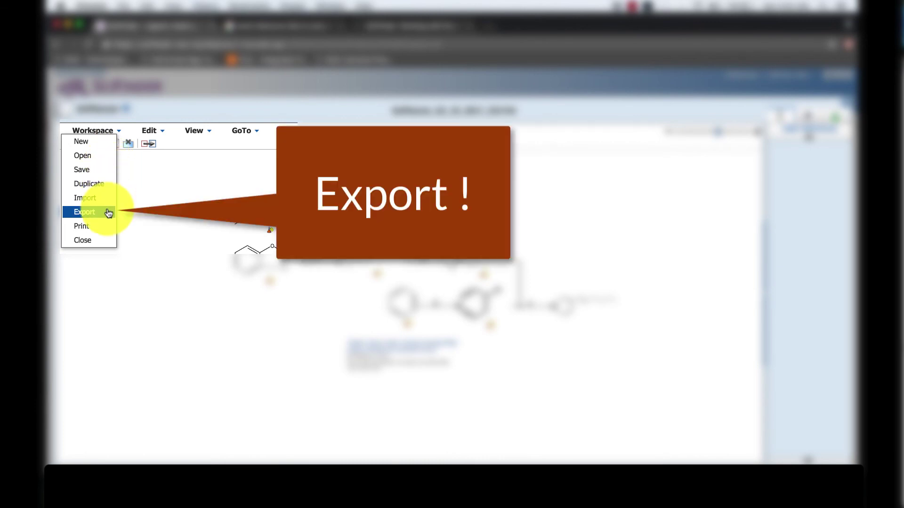
{"action": "left_click", "coordinate": [108, 212]}
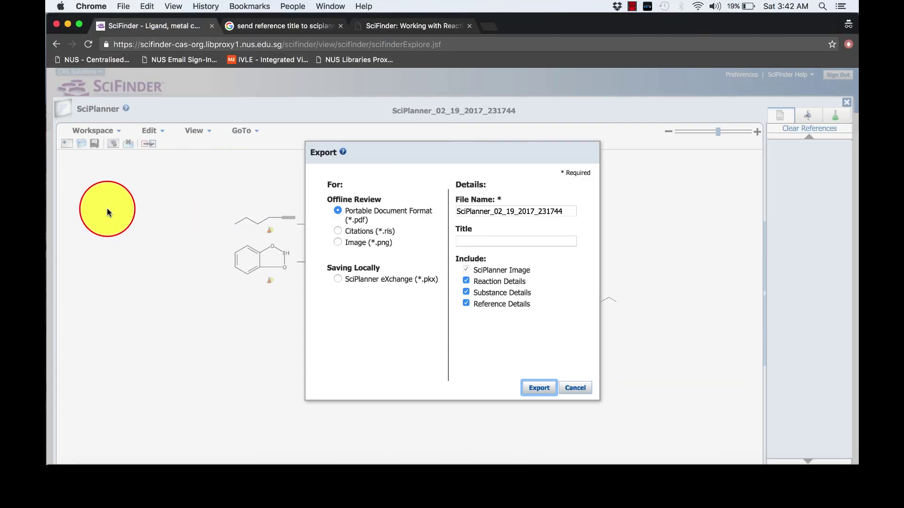